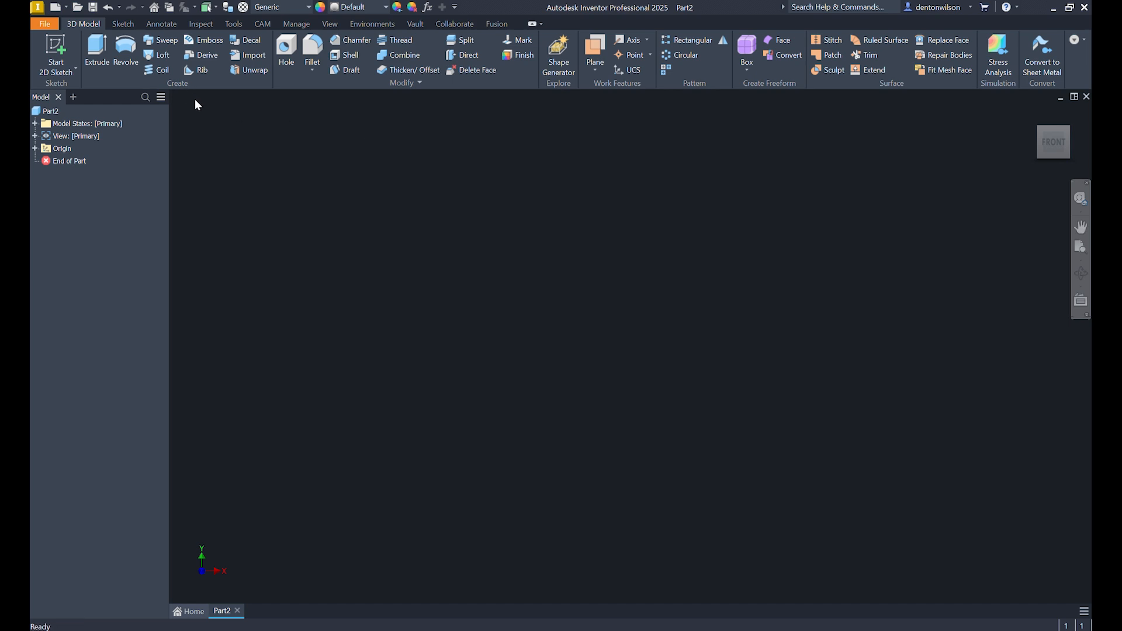
# Sketch a 100 by 100 in center rectangle on the horizontal XZ plane, centered on the origin, and finish the sketch
pyautogui.click(54, 55)
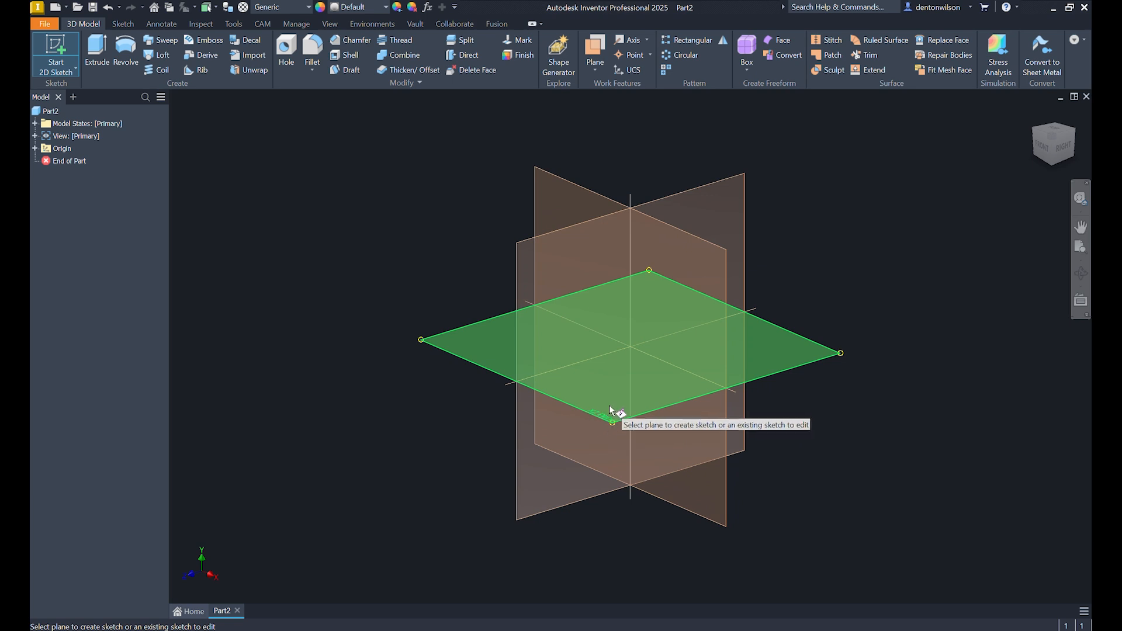
pyautogui.click(611, 420)
pyautogui.click(190, 68)
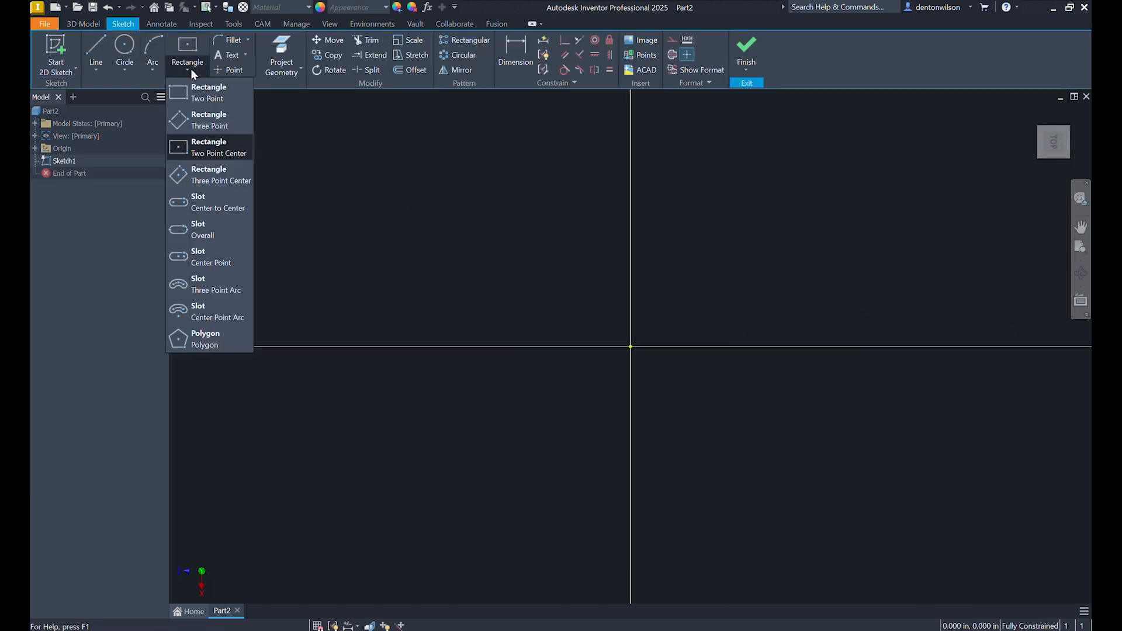
pyautogui.click(178, 143)
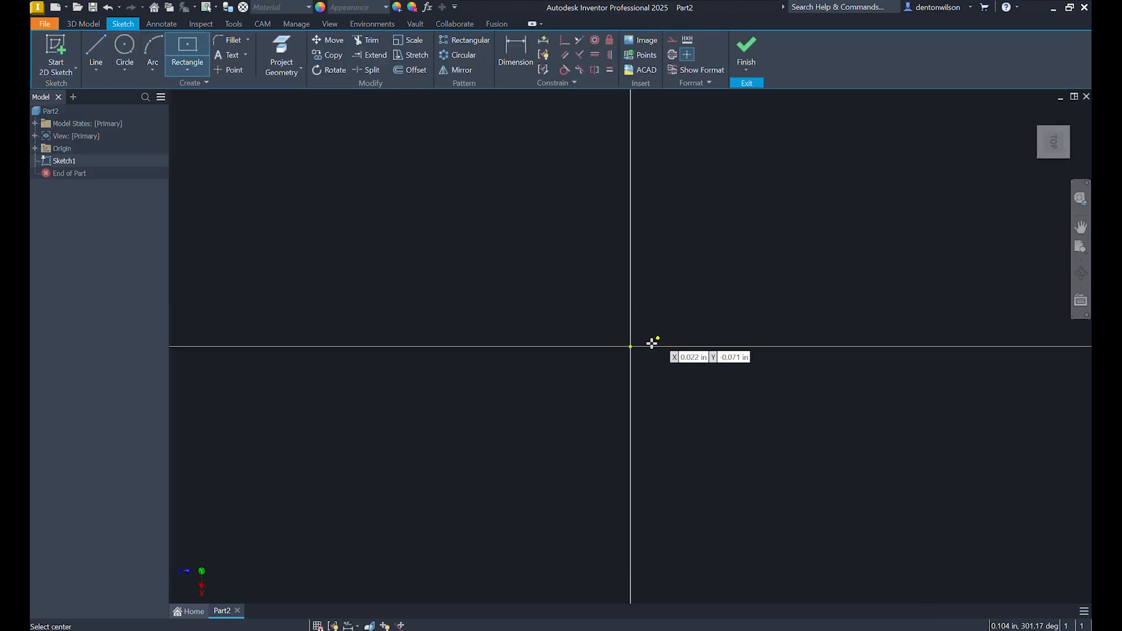
pyautogui.click(630, 347)
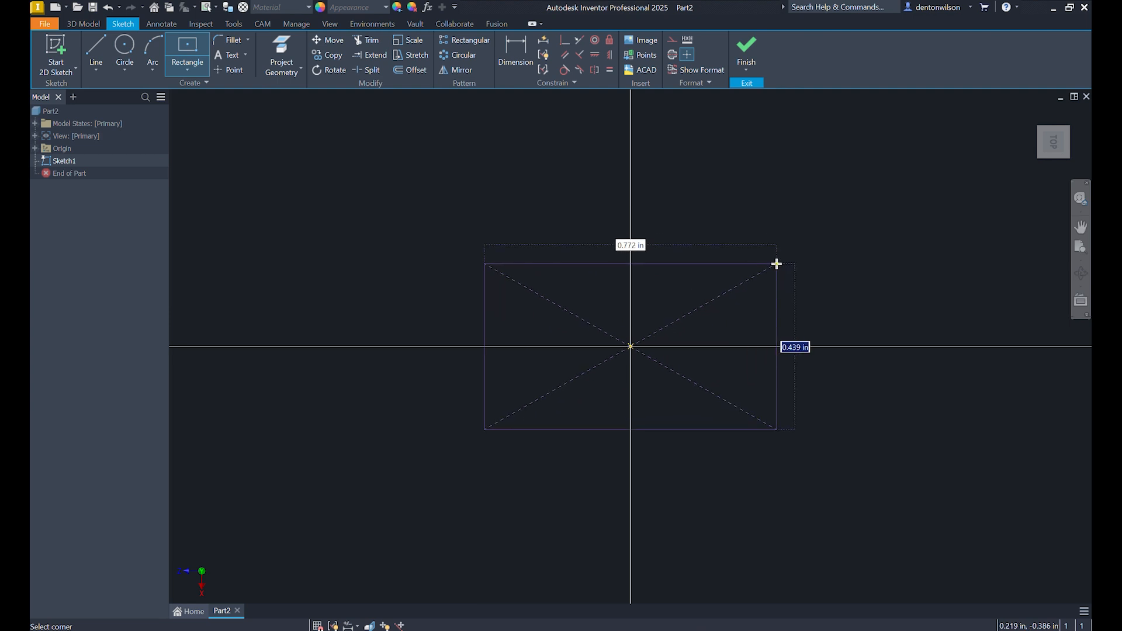
pyautogui.write('100')
pyautogui.press('Tab')
pyautogui.write('1')
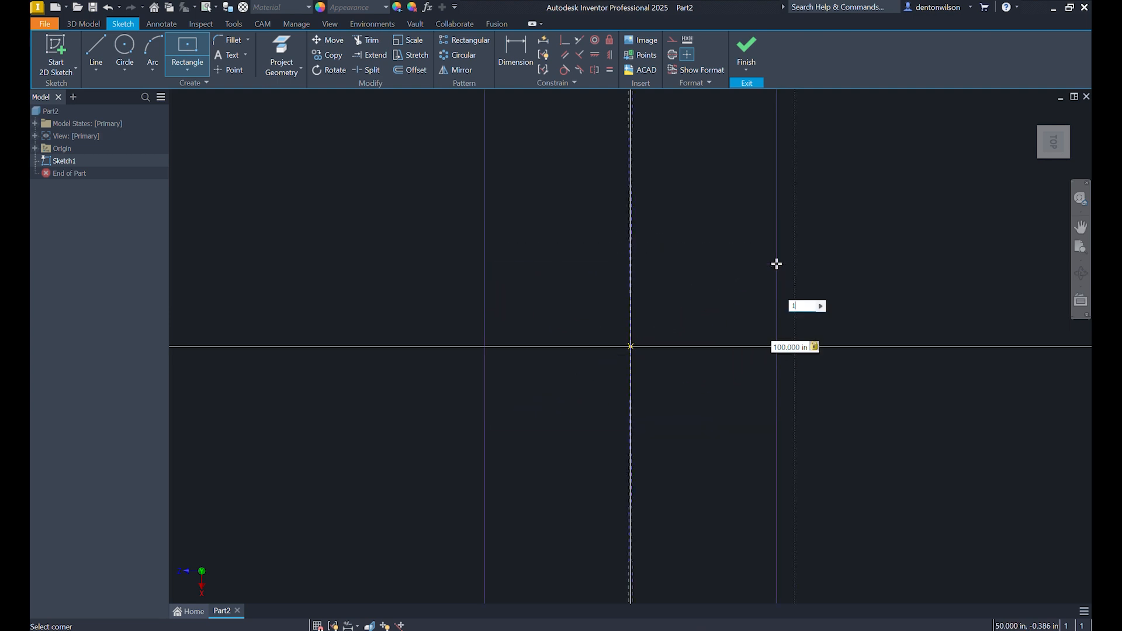
pyautogui.write('00')
pyautogui.press('Return')
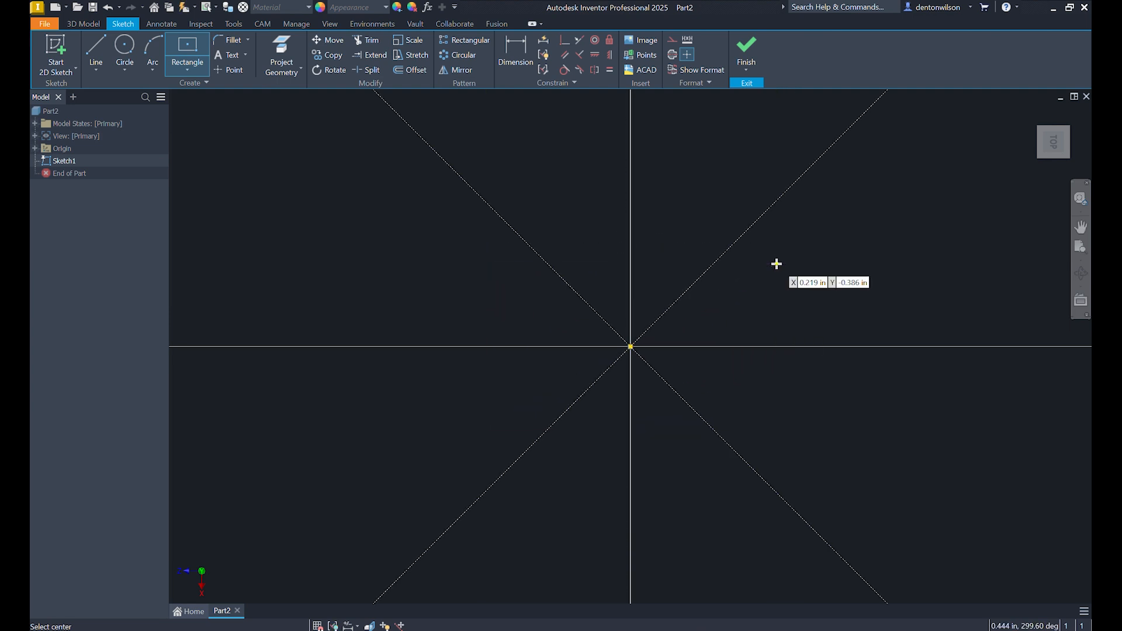
pyautogui.scroll(-5, 709, 275)
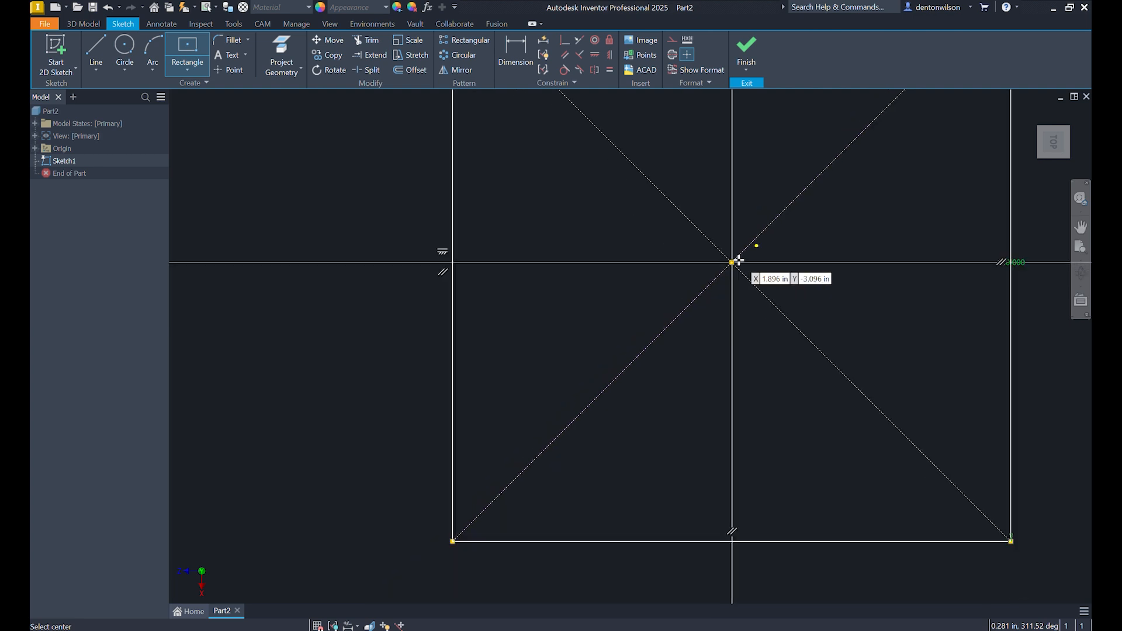
pyautogui.click(751, 55)
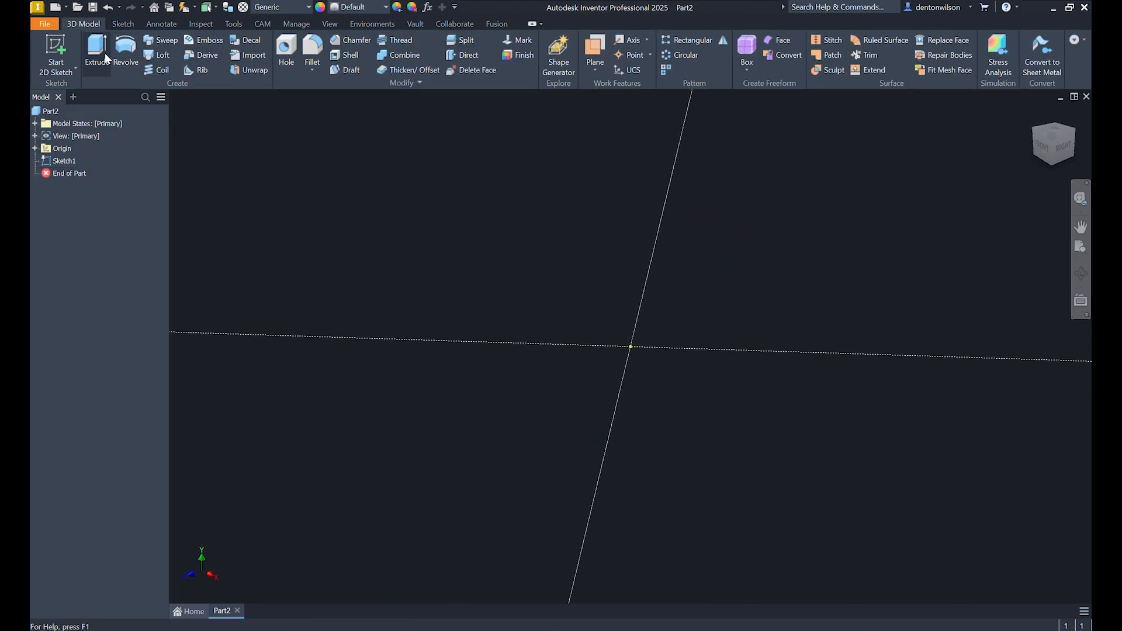
# Extrude the square profile 12 in to form the base slab
pyautogui.click(96, 53)
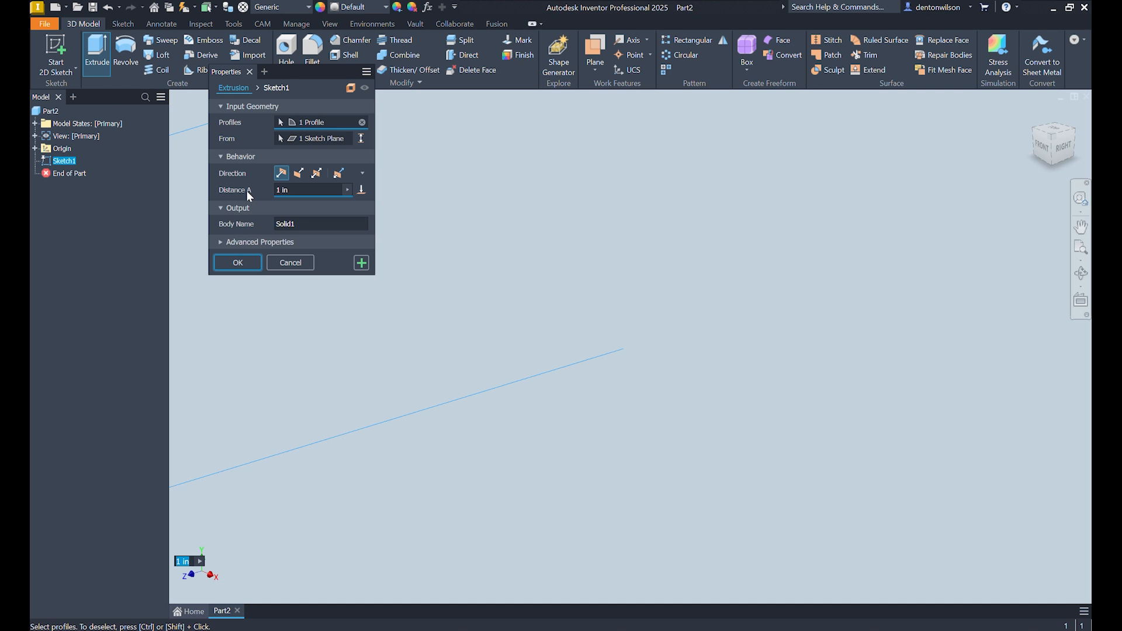
pyautogui.write('12')
pyautogui.press('Return')
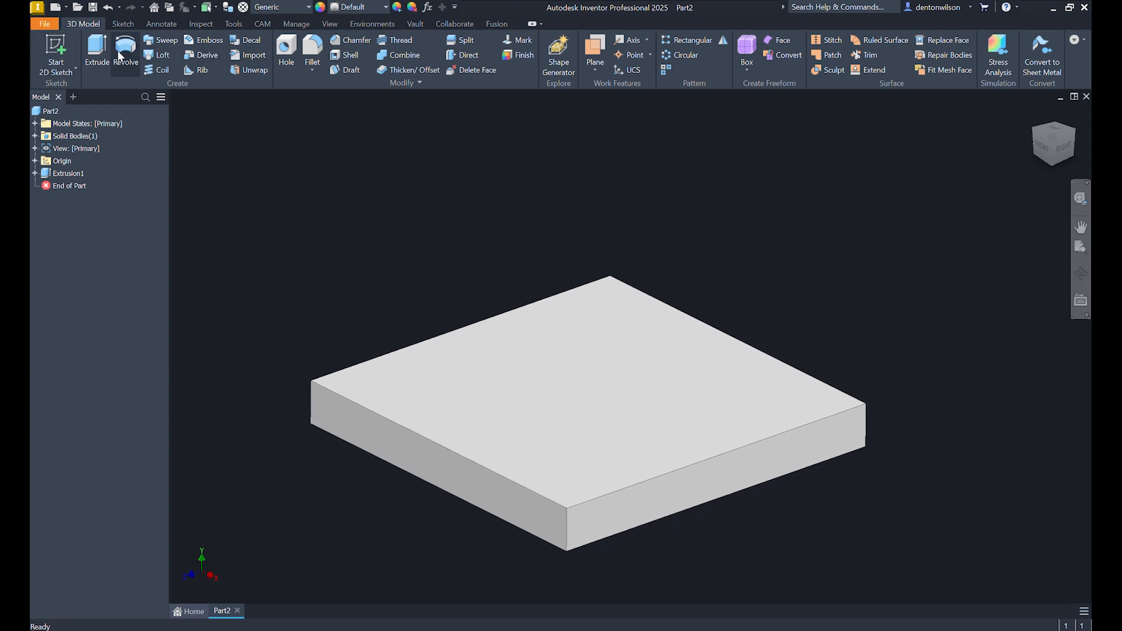
# Sketch a 40 by 40 in center rectangle on the slab's top face, centered on the origin, and finish the sketch
pyautogui.click(63, 66)
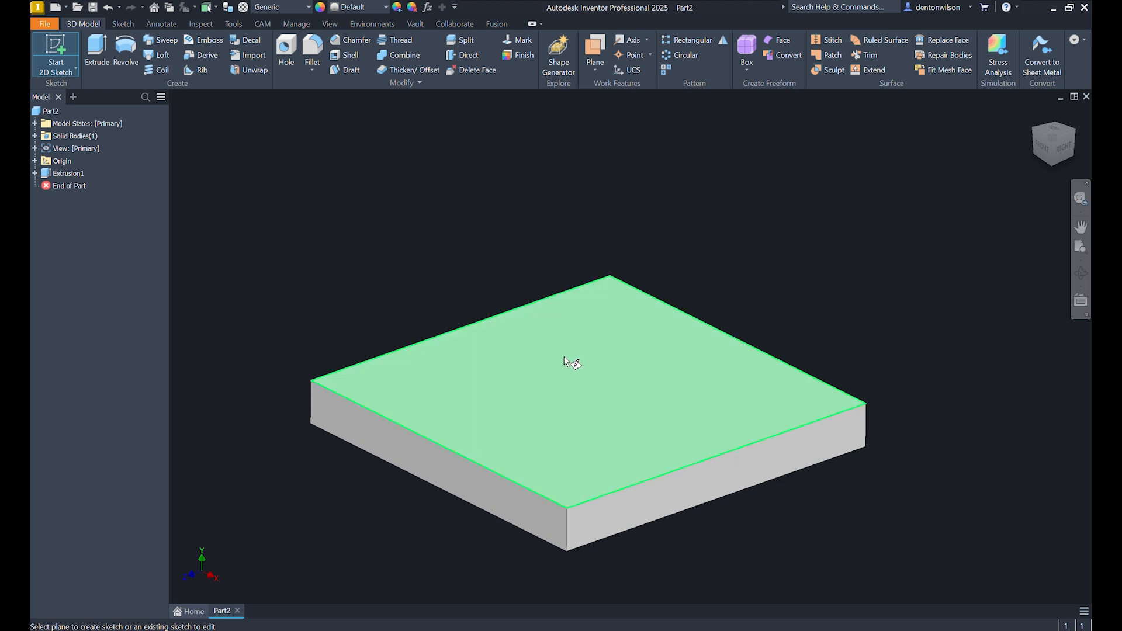
pyautogui.click(571, 365)
pyautogui.click(193, 50)
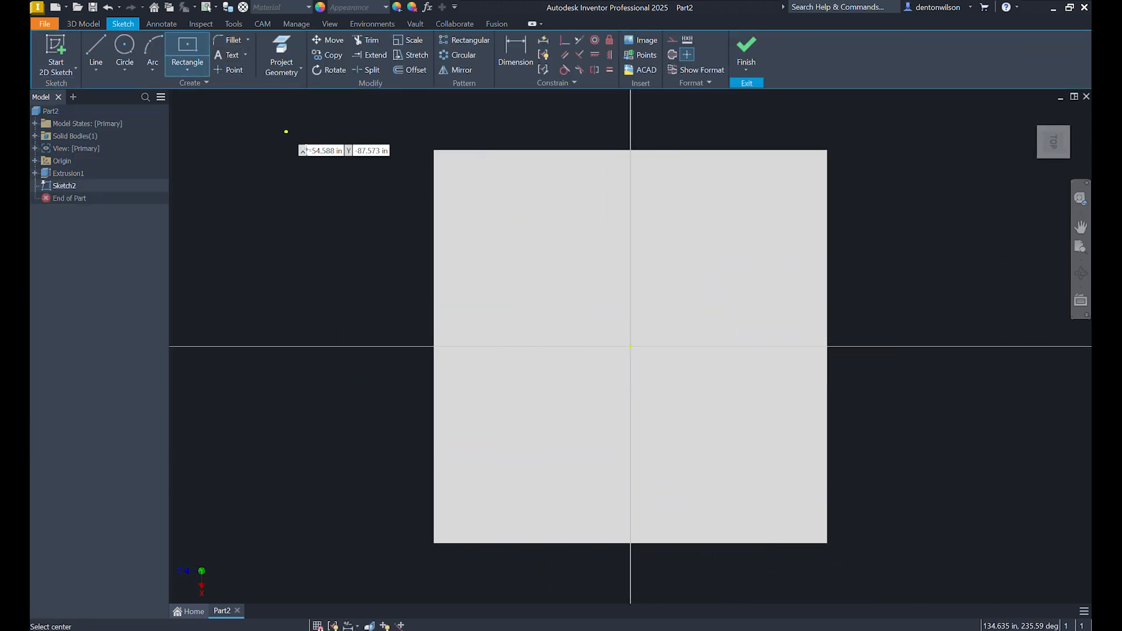
pyautogui.click(630, 346)
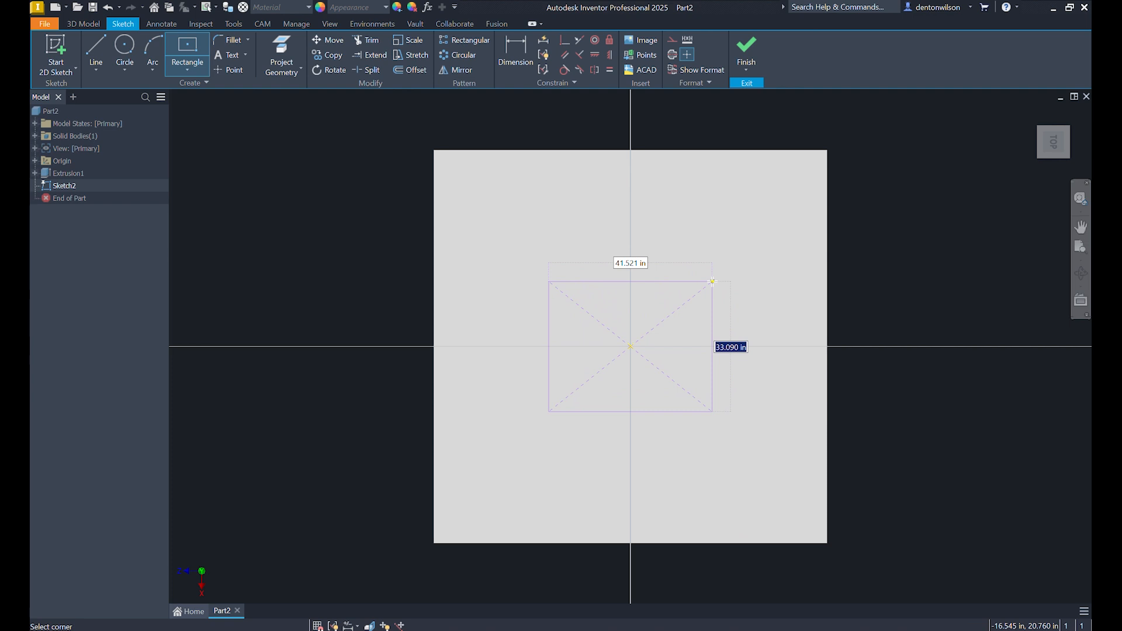
pyautogui.write('40')
pyautogui.press('Tab')
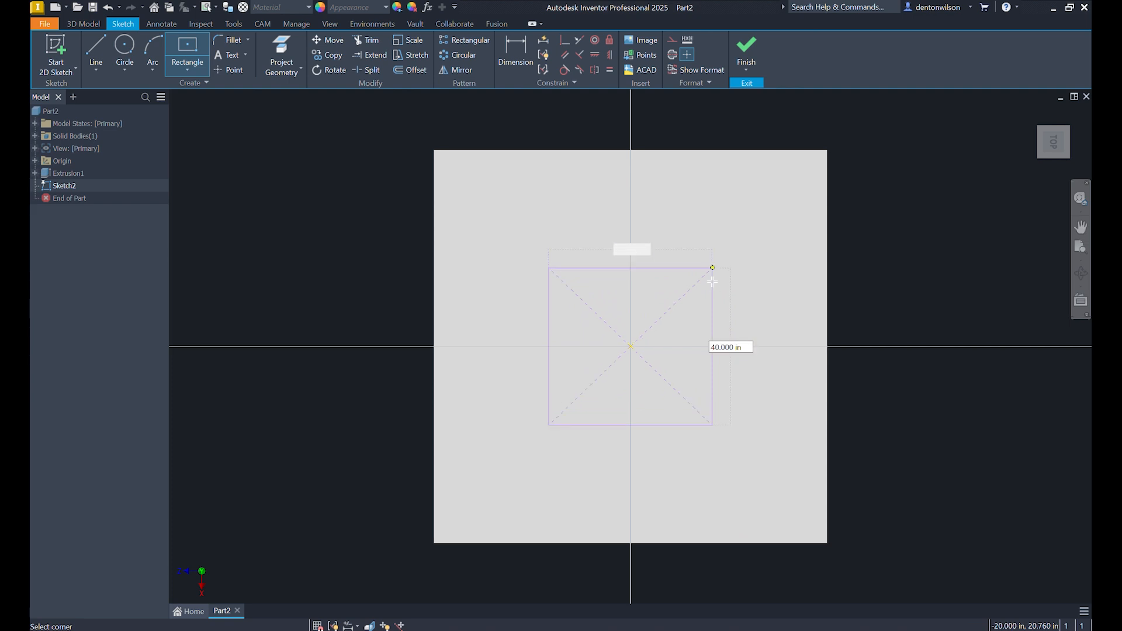
pyautogui.write('40')
pyautogui.press('Return')
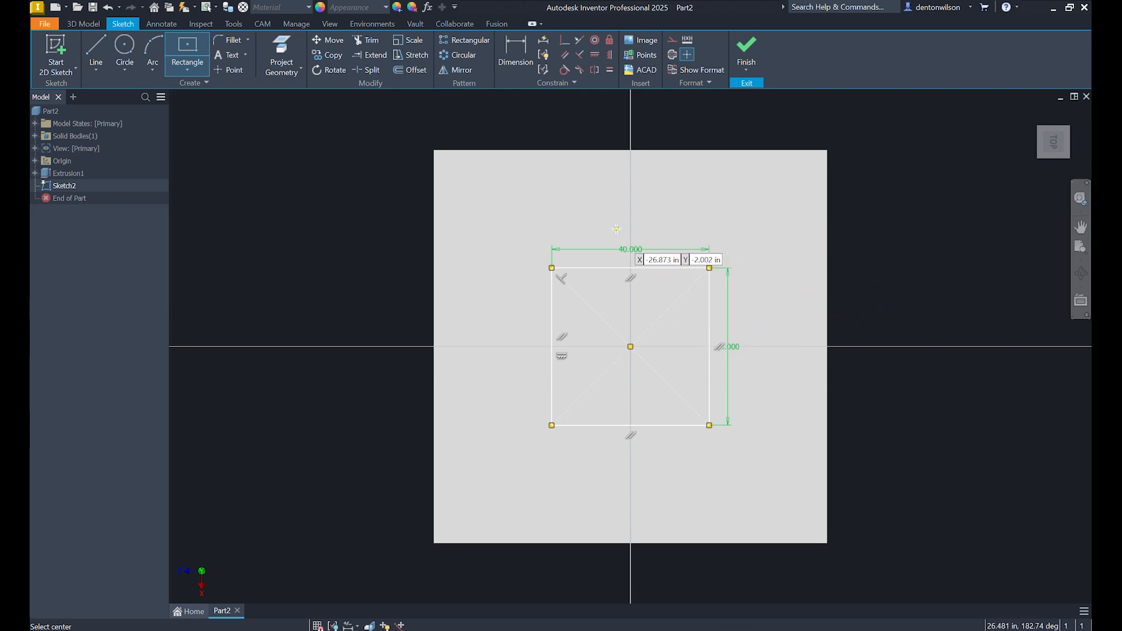
pyautogui.click(746, 51)
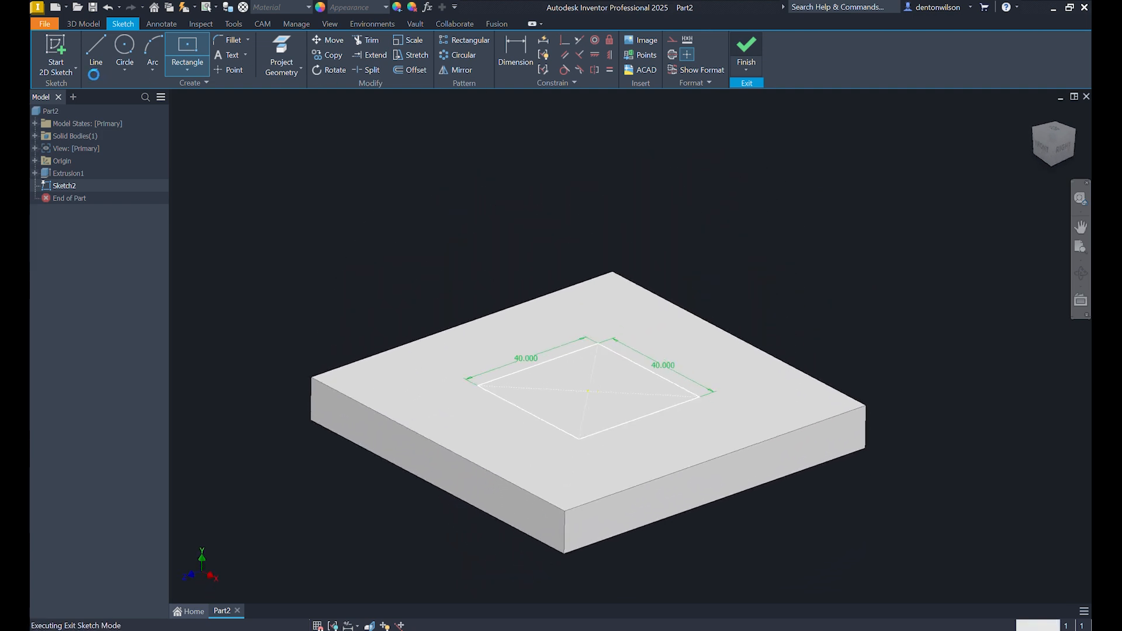
# Extrude the 40 in square 48 in upward, joined to the base slab
pyautogui.click(94, 58)
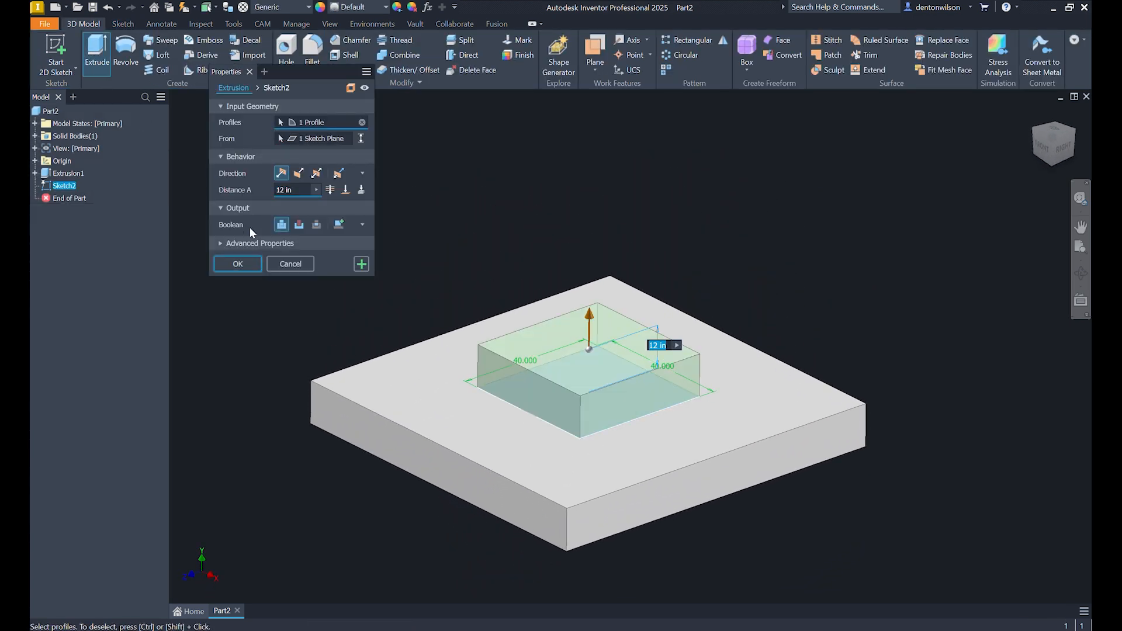
pyautogui.write('48')
pyautogui.press('Return')
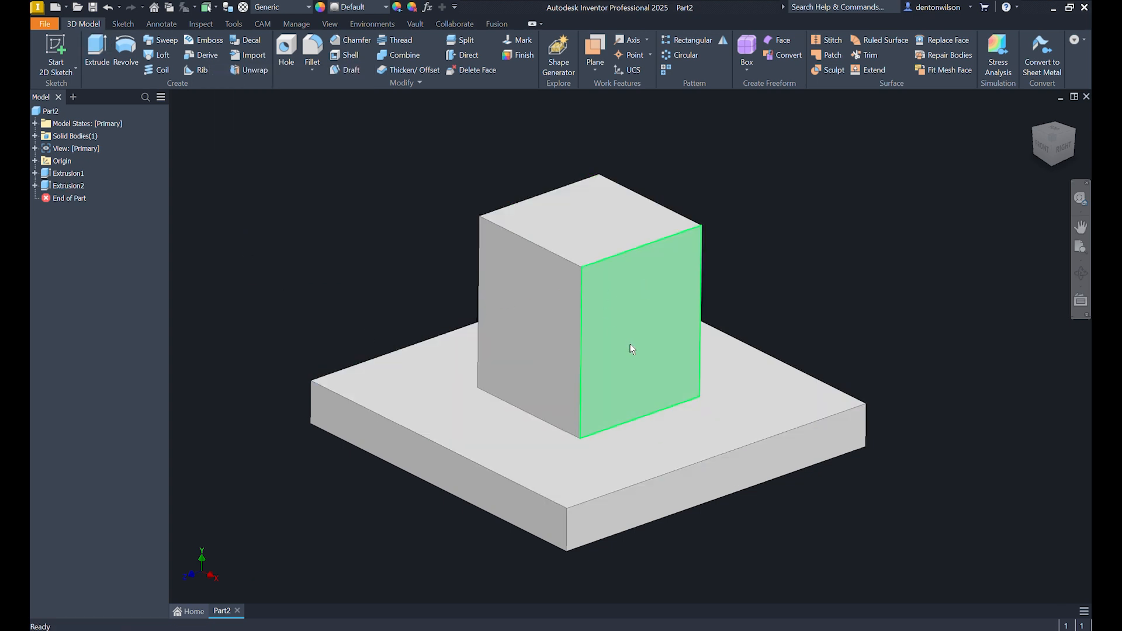
pyautogui.click(701, 361)
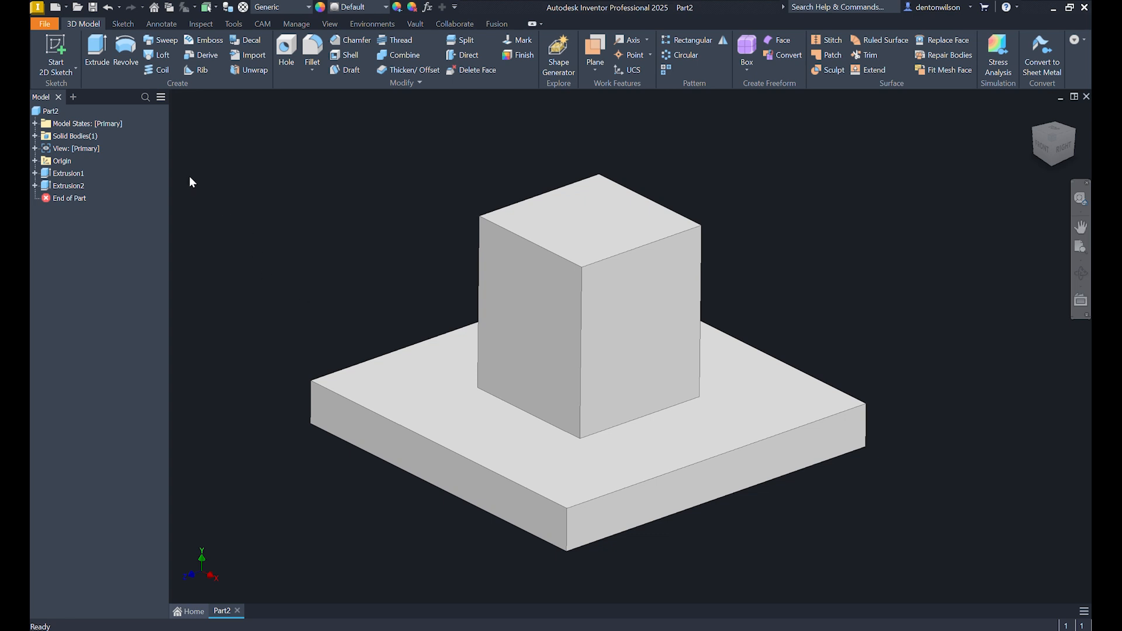
# On the YZ origin plane, sketch a closed triangle joining the block's top corner, its foot and the slab's upper outer corner, and finish the sketch
pyautogui.click(65, 48)
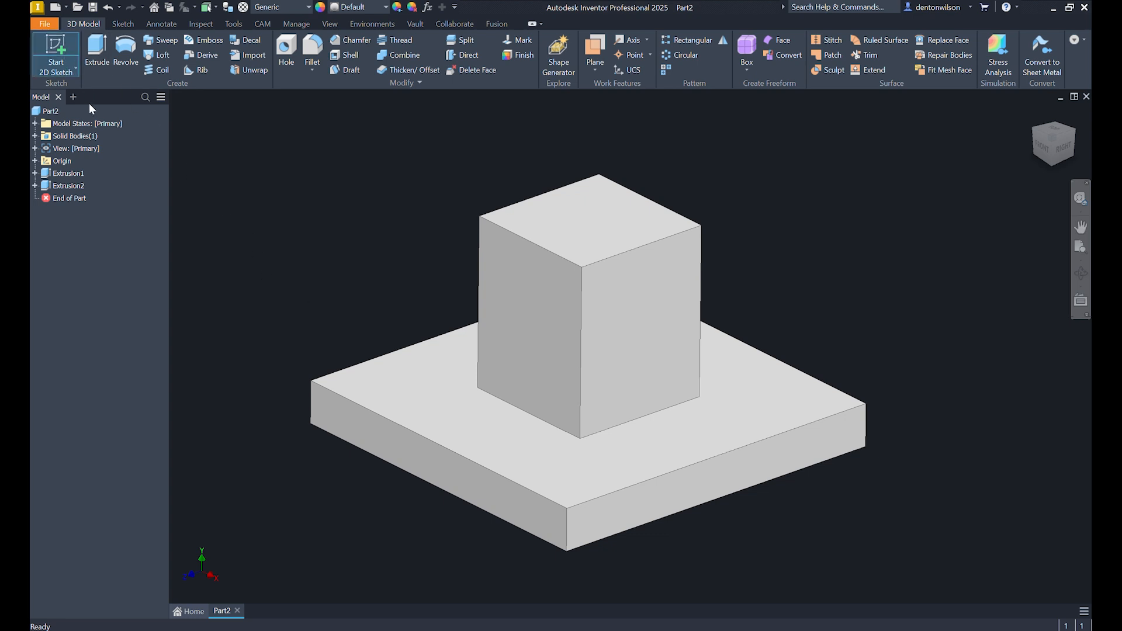
pyautogui.click(34, 161)
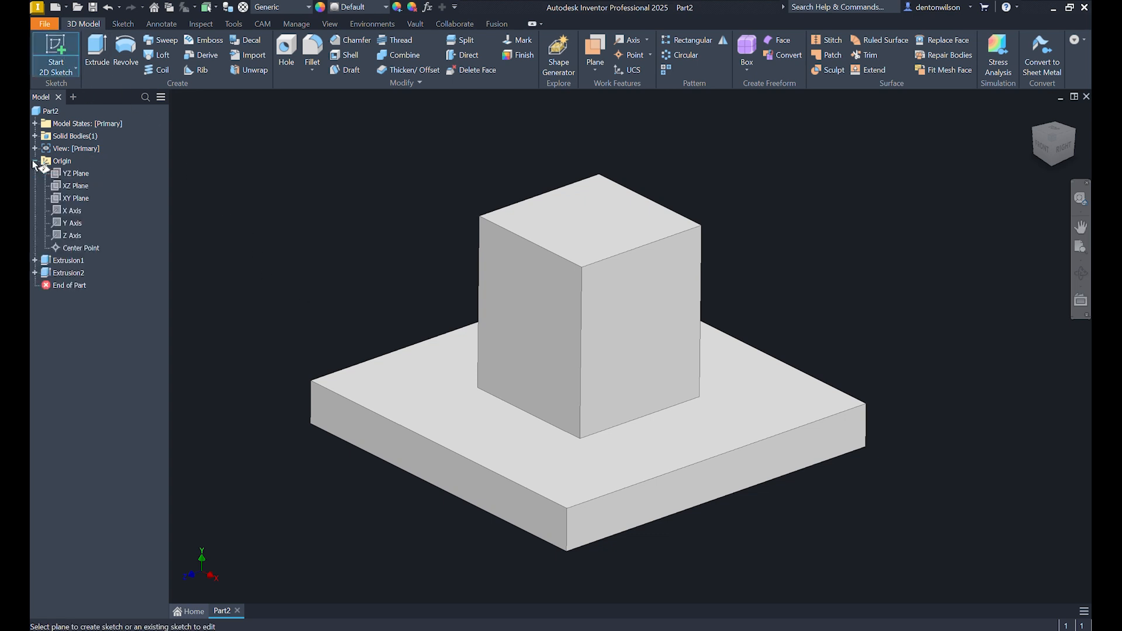
pyautogui.click(76, 174)
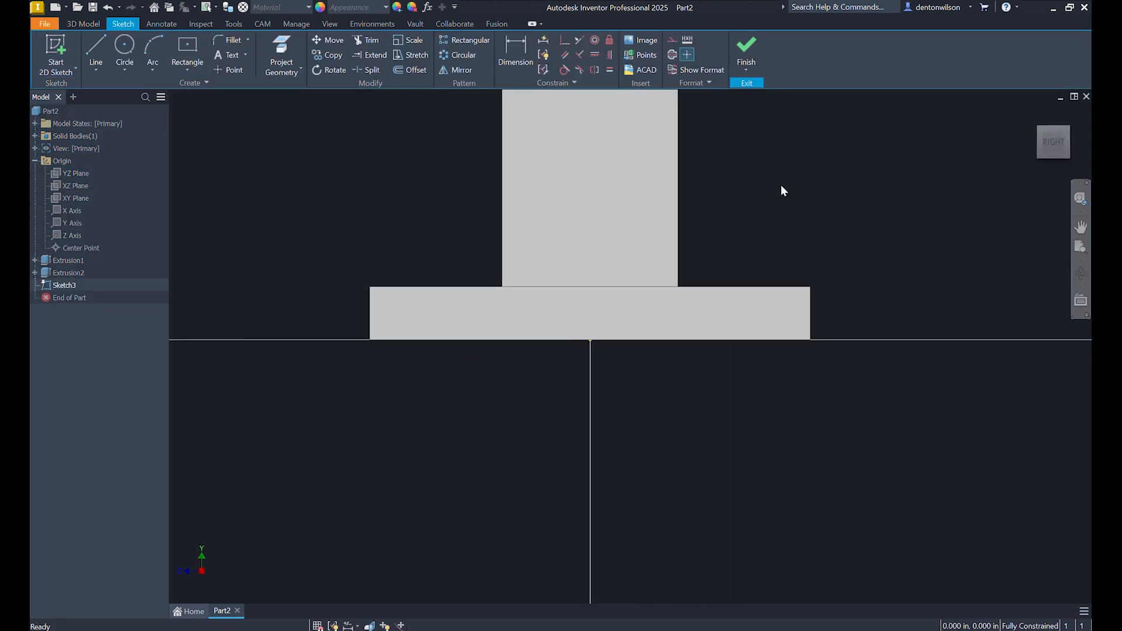
pyautogui.keyDown('shift'); pyautogui.moveTo(781, 185); pyautogui.dragTo(752, 212, button='middle'); pyautogui.keyUp('shift')
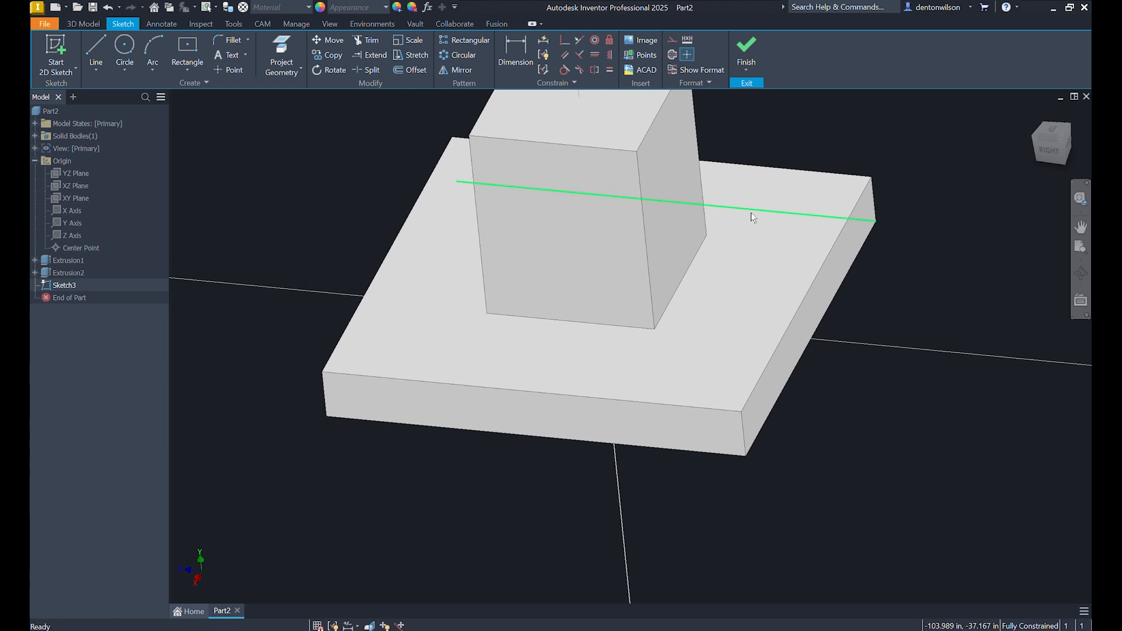
pyautogui.click(1049, 151)
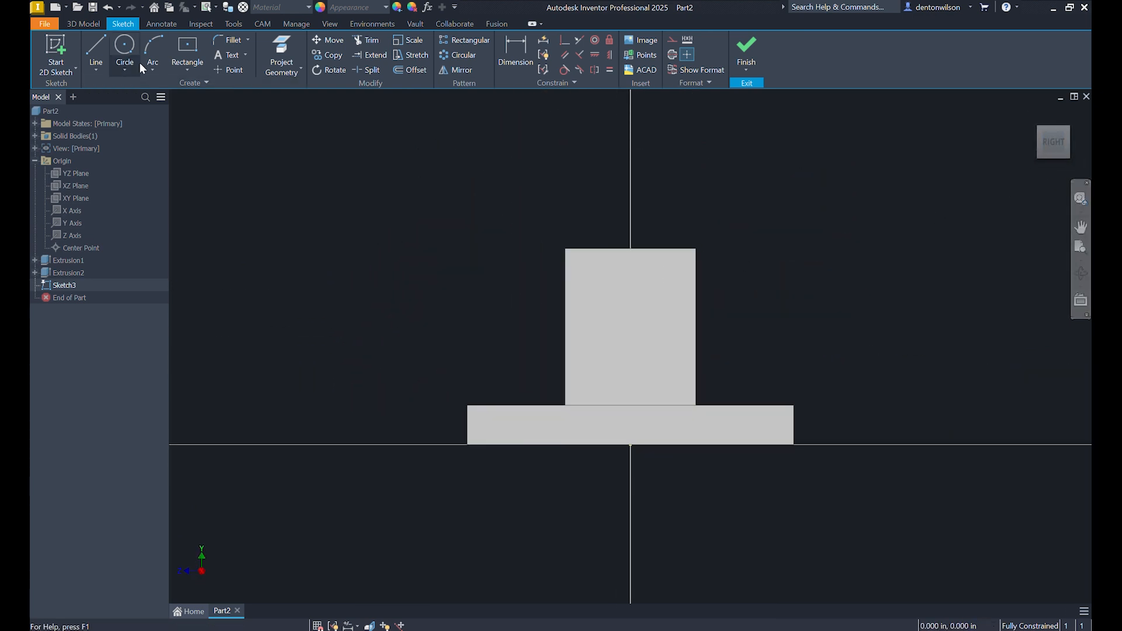
pyautogui.click(97, 52)
pyautogui.click(566, 249)
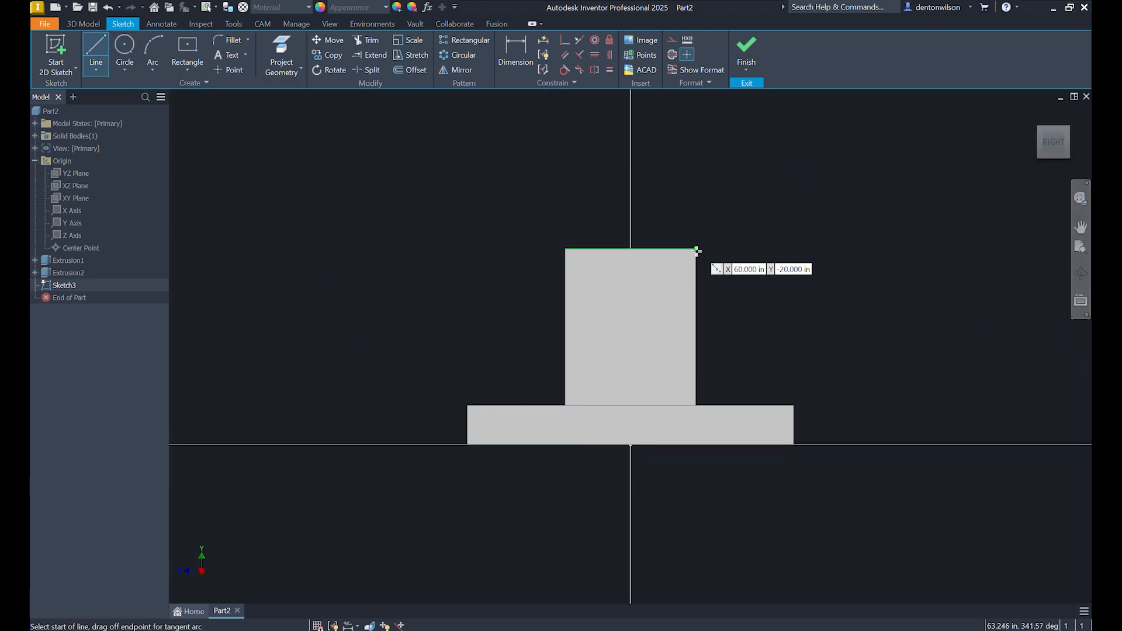
pyautogui.click(696, 249)
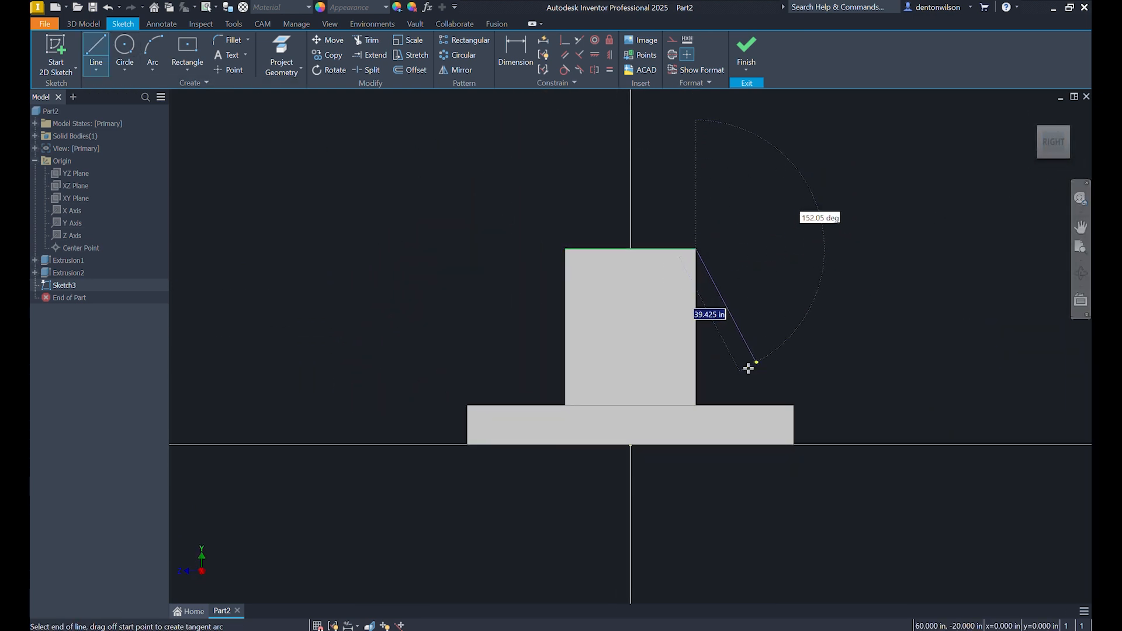
pyautogui.click(696, 405)
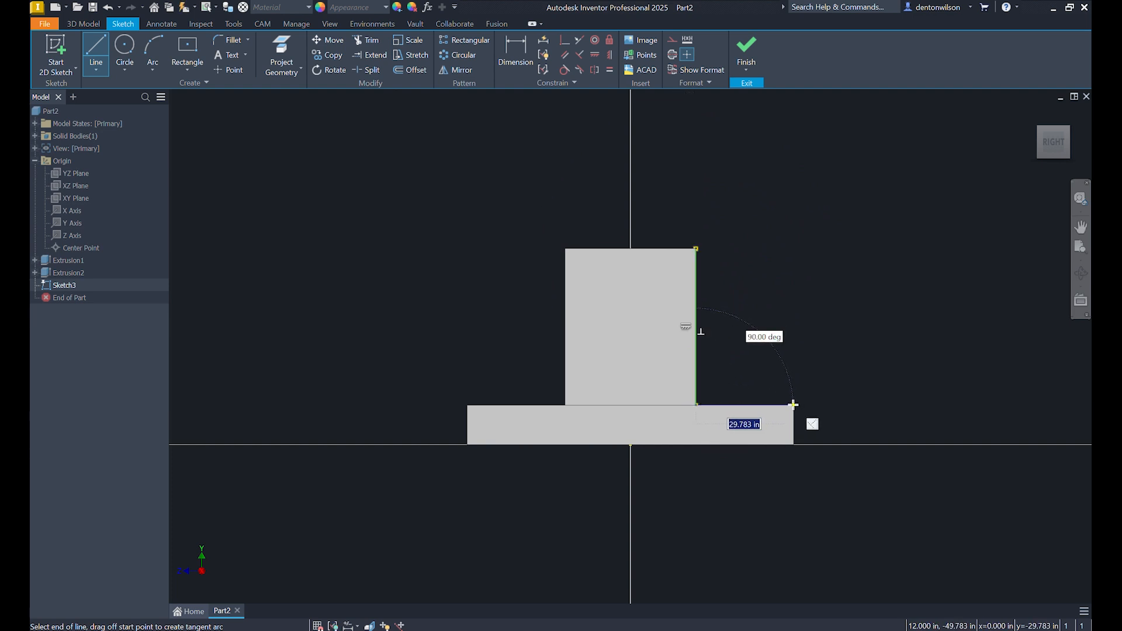
pyautogui.click(793, 405)
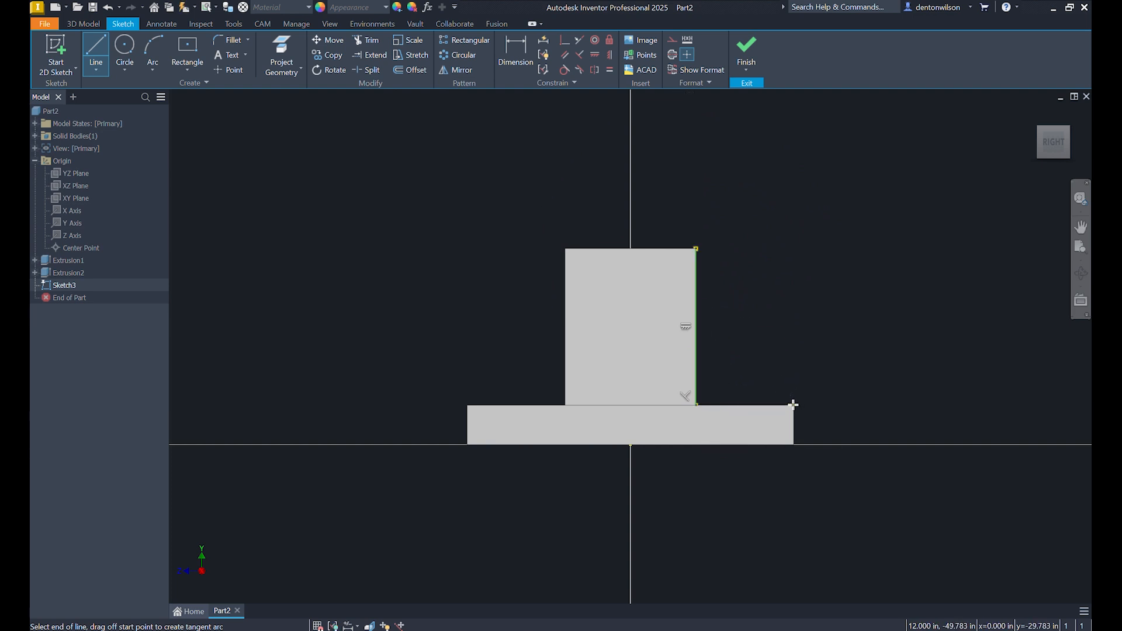
pyautogui.click(694, 250)
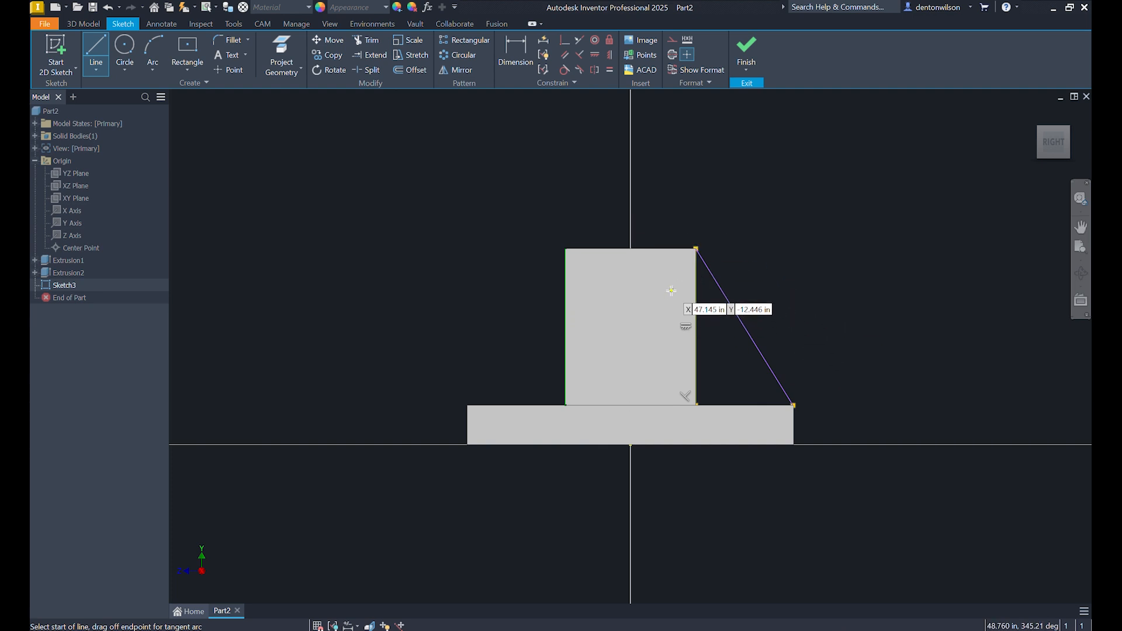
pyautogui.click(753, 45)
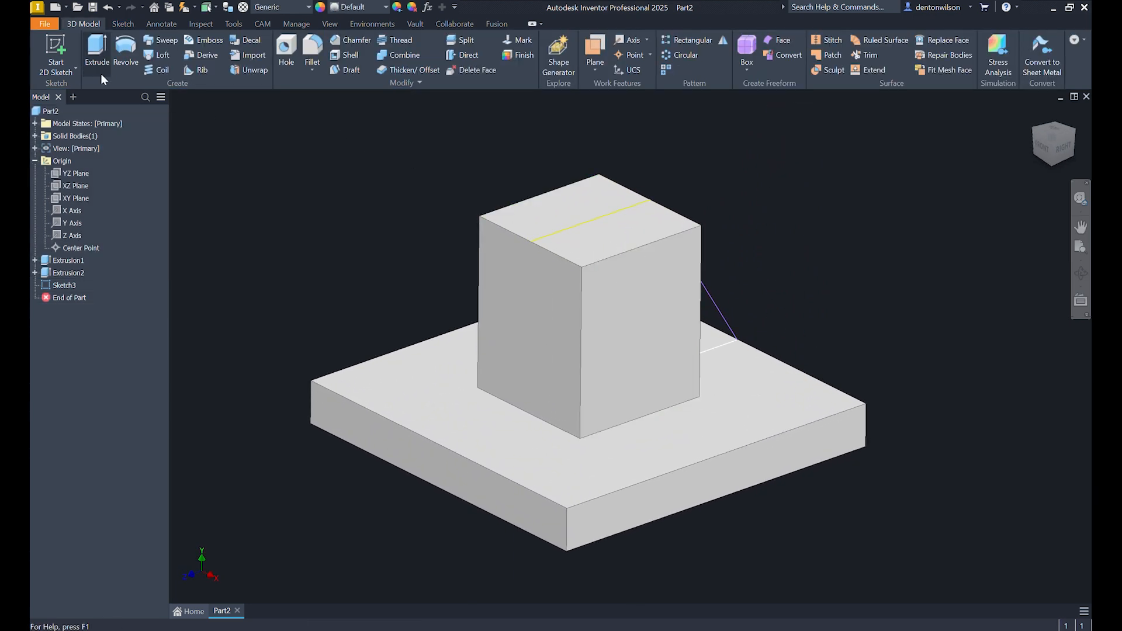
# Extrude the triangular profile symmetrically 10 in as a rib joined to the block and slab
pyautogui.click(97, 50)
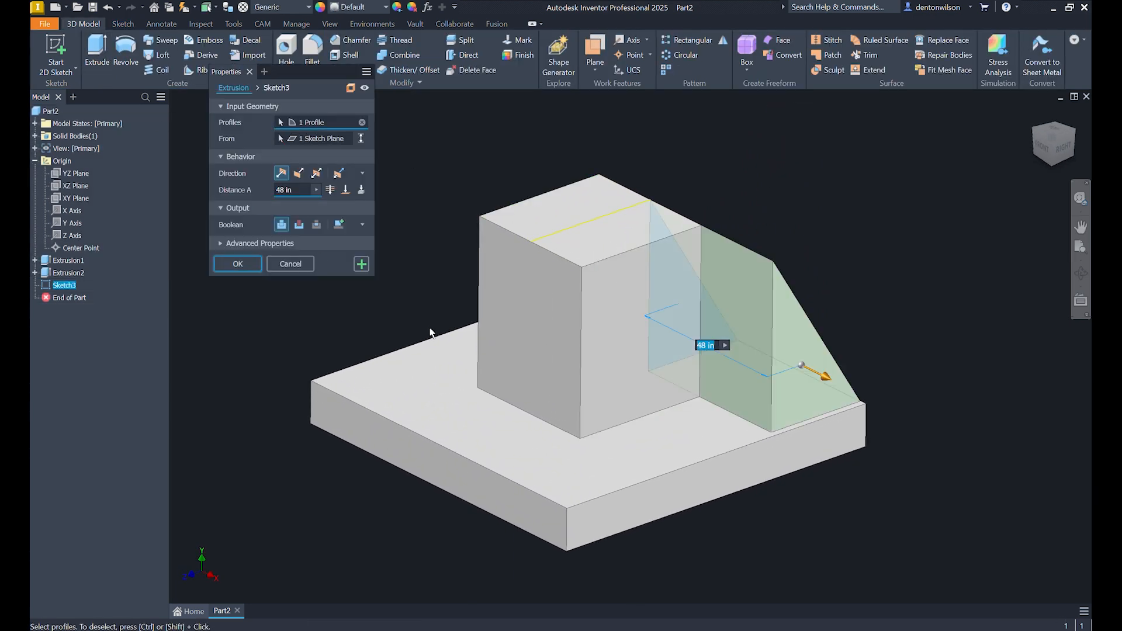
pyautogui.click(317, 173)
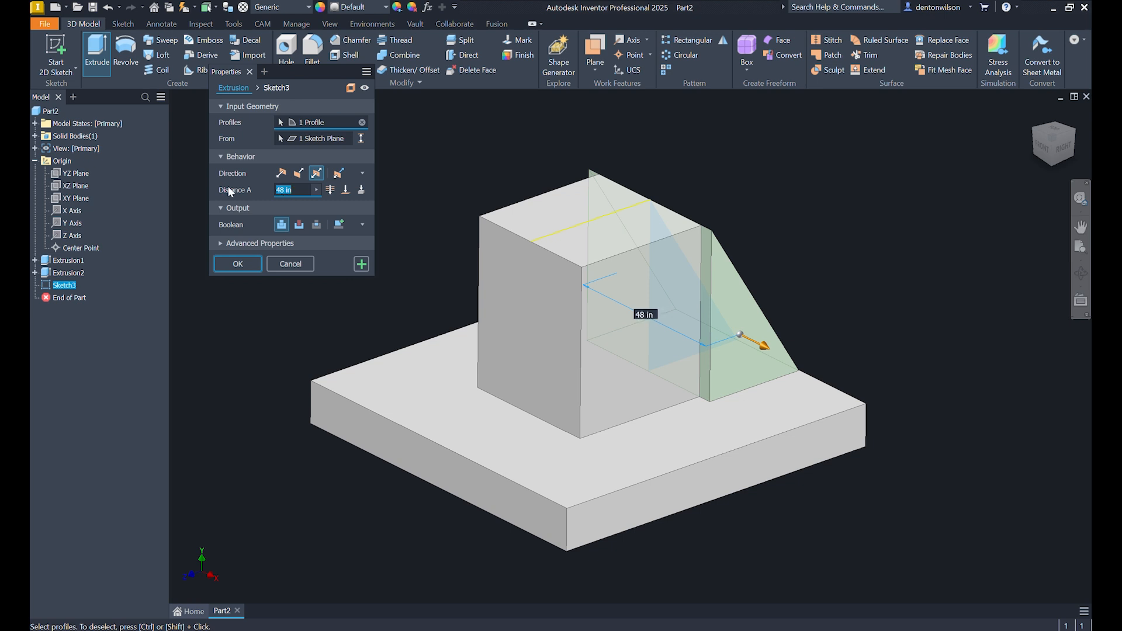
pyautogui.write('10')
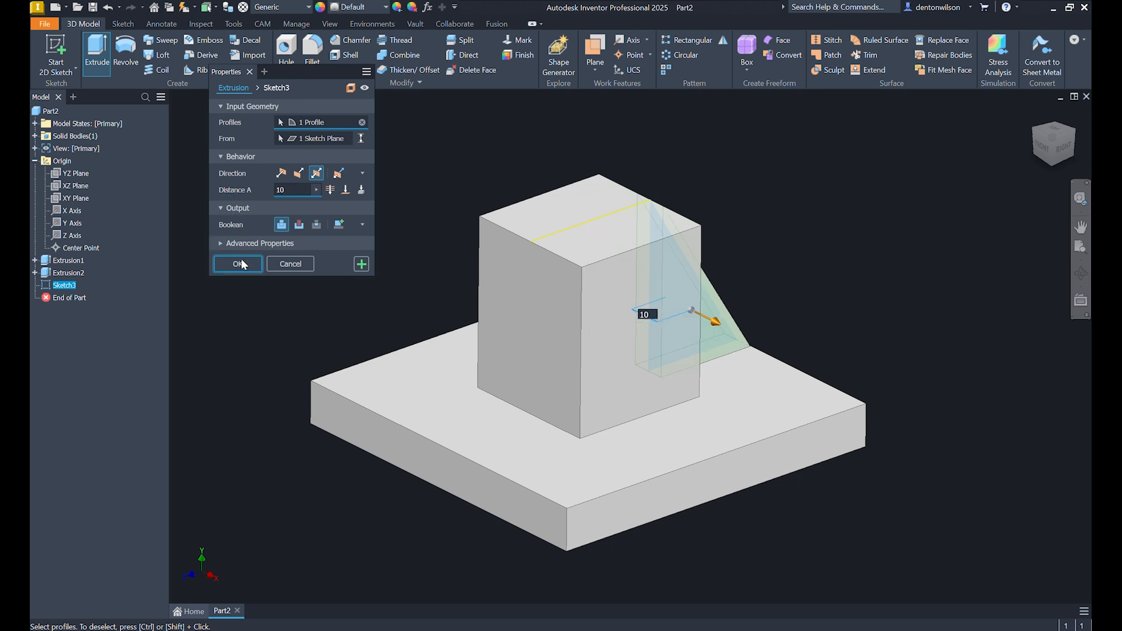
pyautogui.click(252, 264)
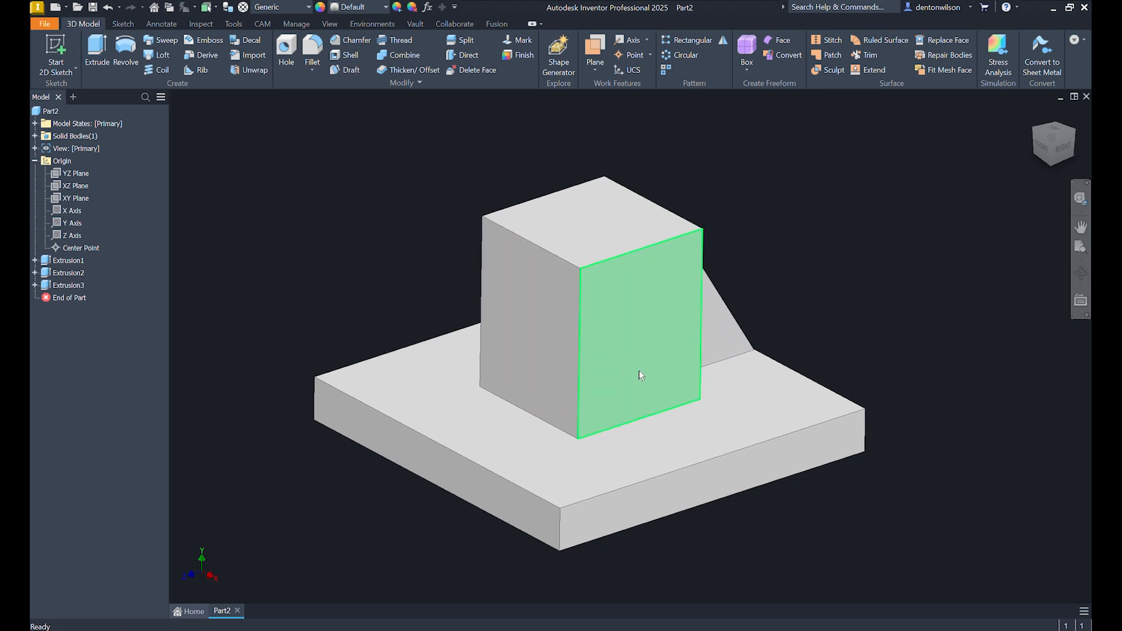
pyautogui.keyDown('shift'); pyautogui.moveTo(641, 373); pyautogui.dragTo(611, 403, button='middle'); pyautogui.keyUp('shift')
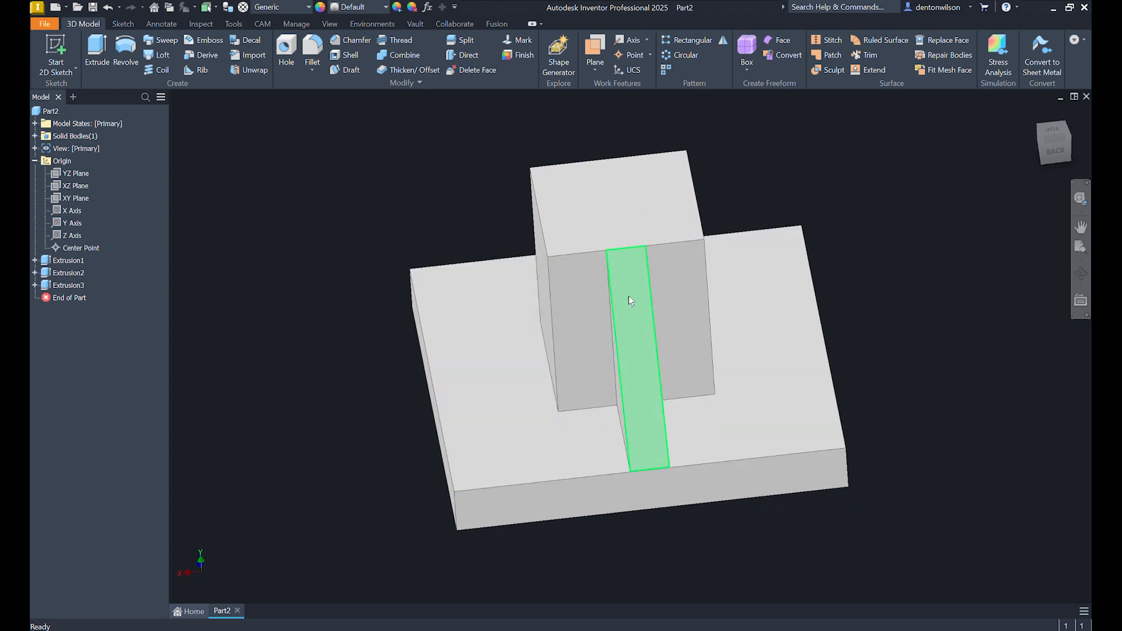
# Set up a circular pattern of the triangular rib feature with the Y axis as the rotation axis
pyautogui.keyDown('shift'); pyautogui.moveTo(643, 325); pyautogui.dragTo(558, 155, button='middle'); pyautogui.keyUp('shift')
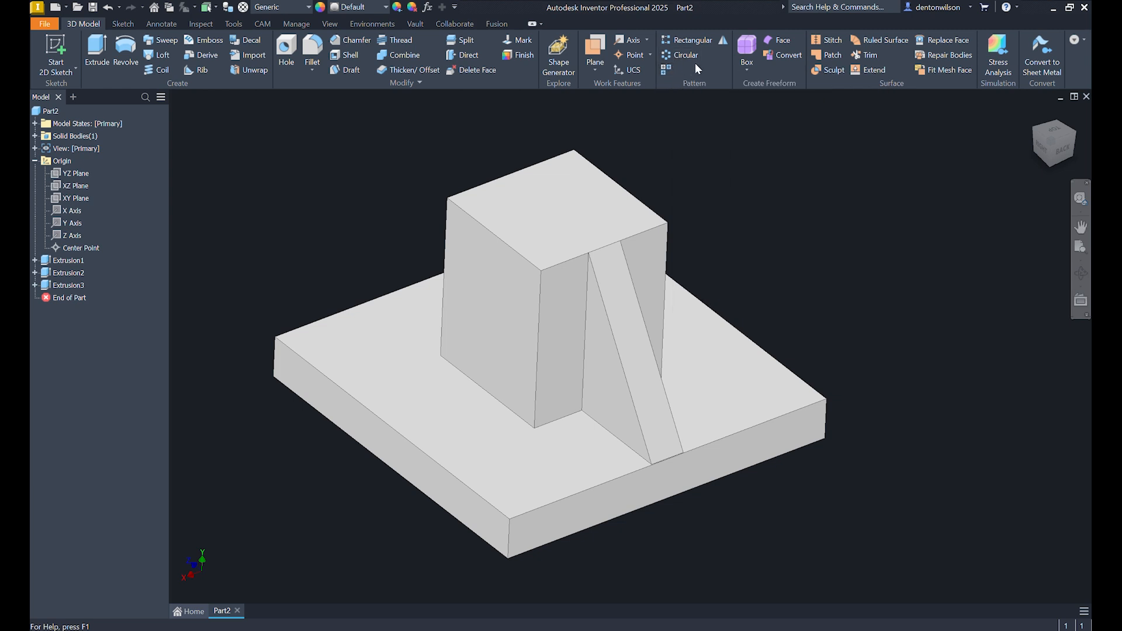
pyautogui.click(688, 56)
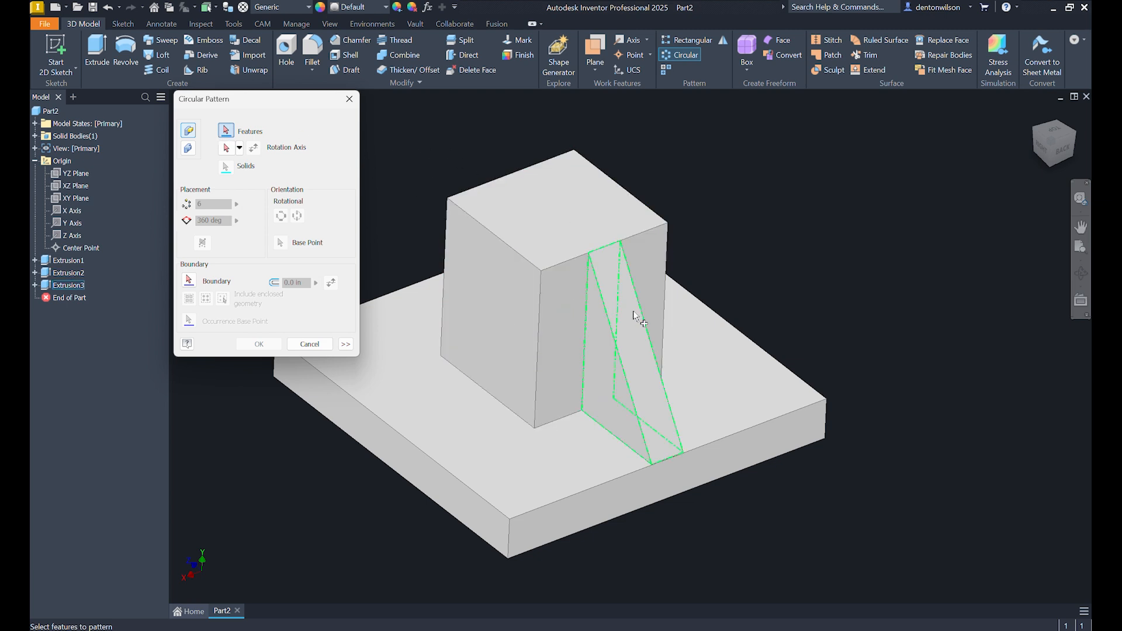
pyautogui.click(645, 393)
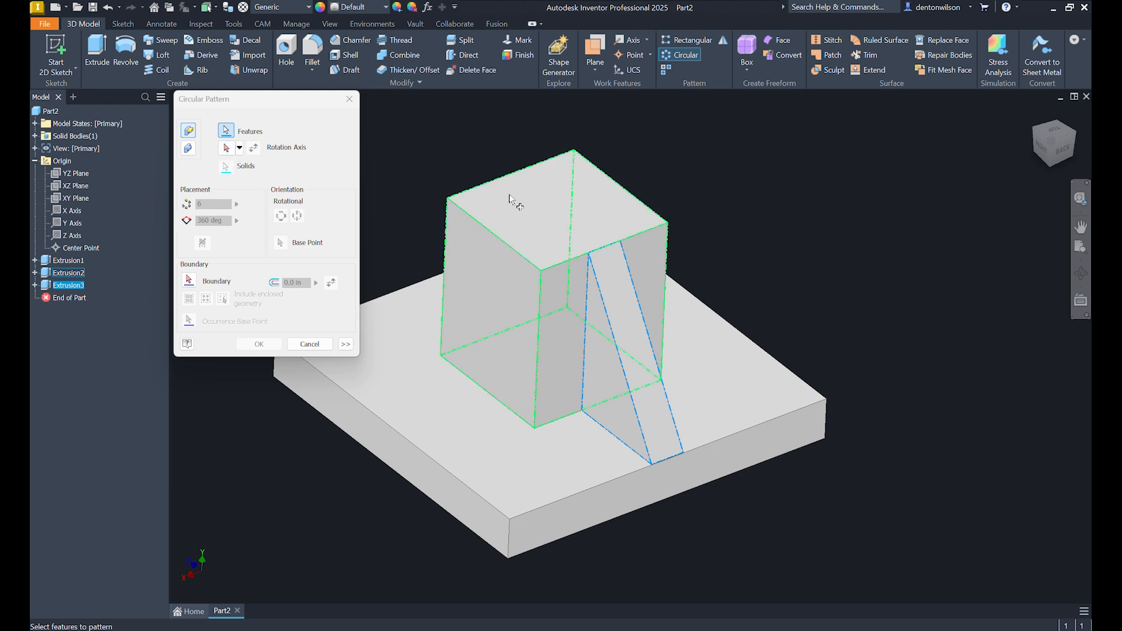
pyautogui.click(239, 148)
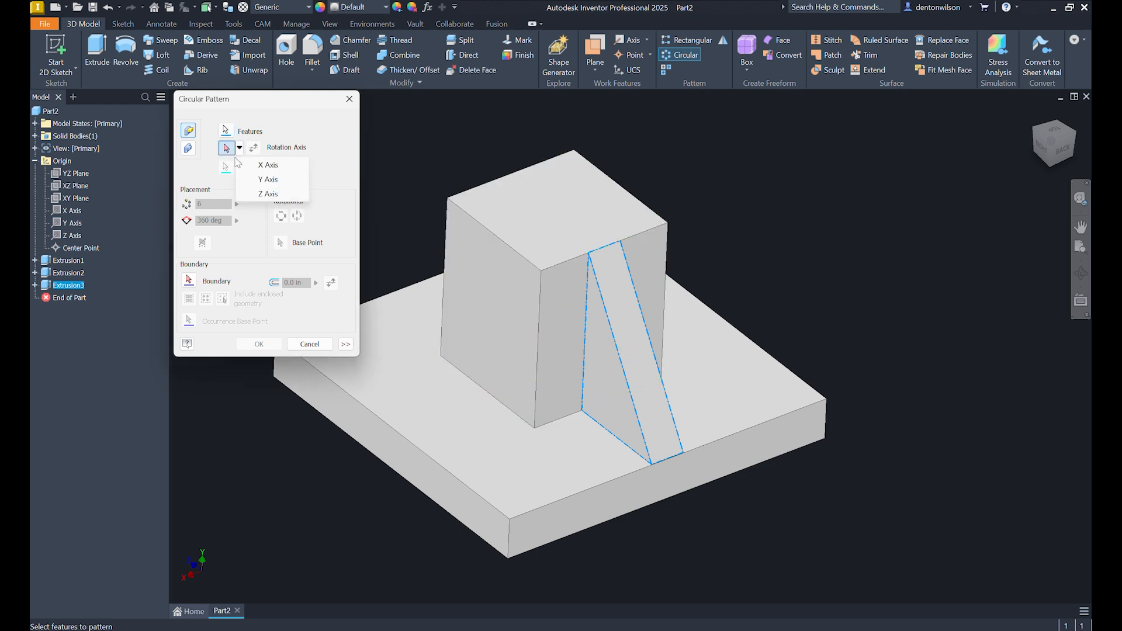
pyautogui.click(279, 181)
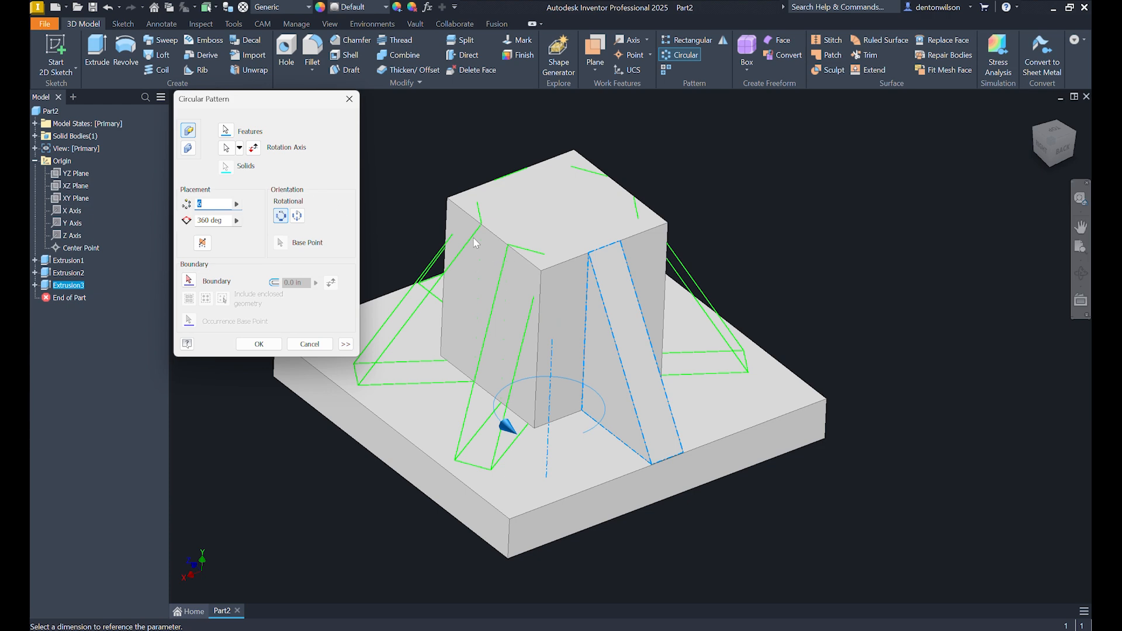
# Set the rib pattern to 4 occurrences over 360 degrees with rotational orientation and create it
pyautogui.keyDown('shift'); pyautogui.moveTo(614, 293); pyautogui.dragTo(626, 397, button='middle'); pyautogui.keyUp('shift')
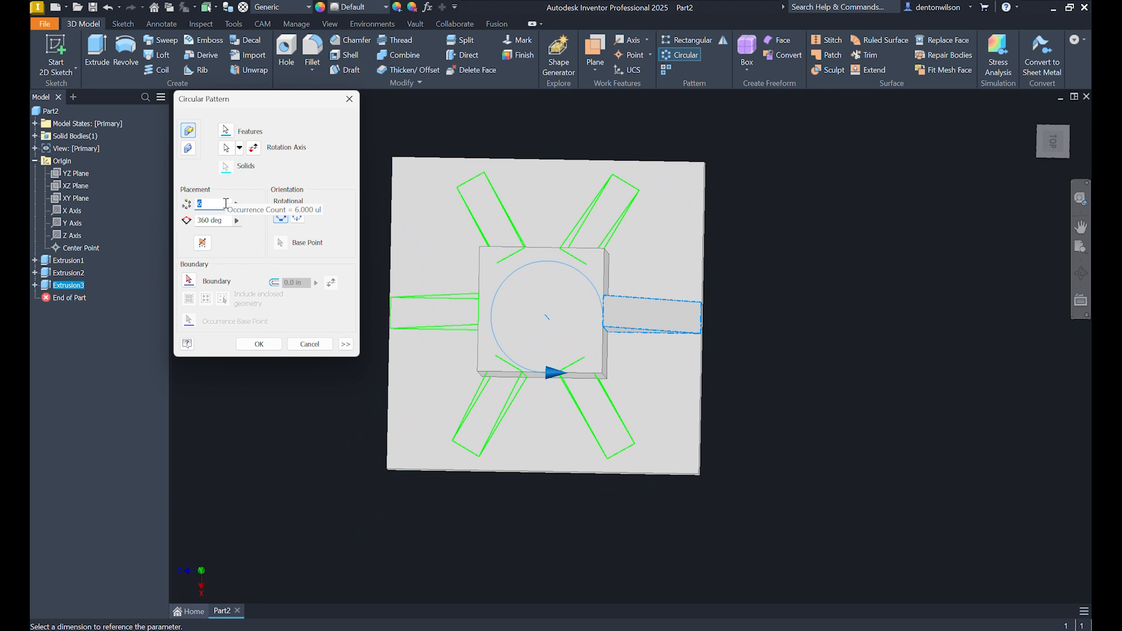
pyautogui.write('4')
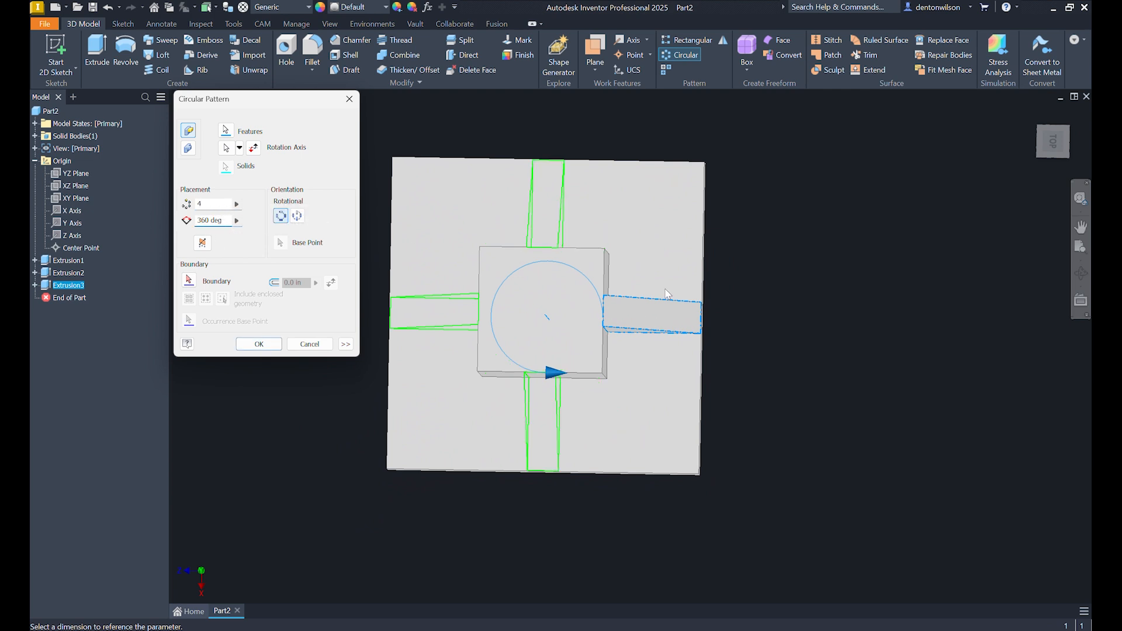
pyautogui.keyDown('shift'); pyautogui.moveTo(567, 392); pyautogui.dragTo(506, 274, button='middle'); pyautogui.keyUp('shift')
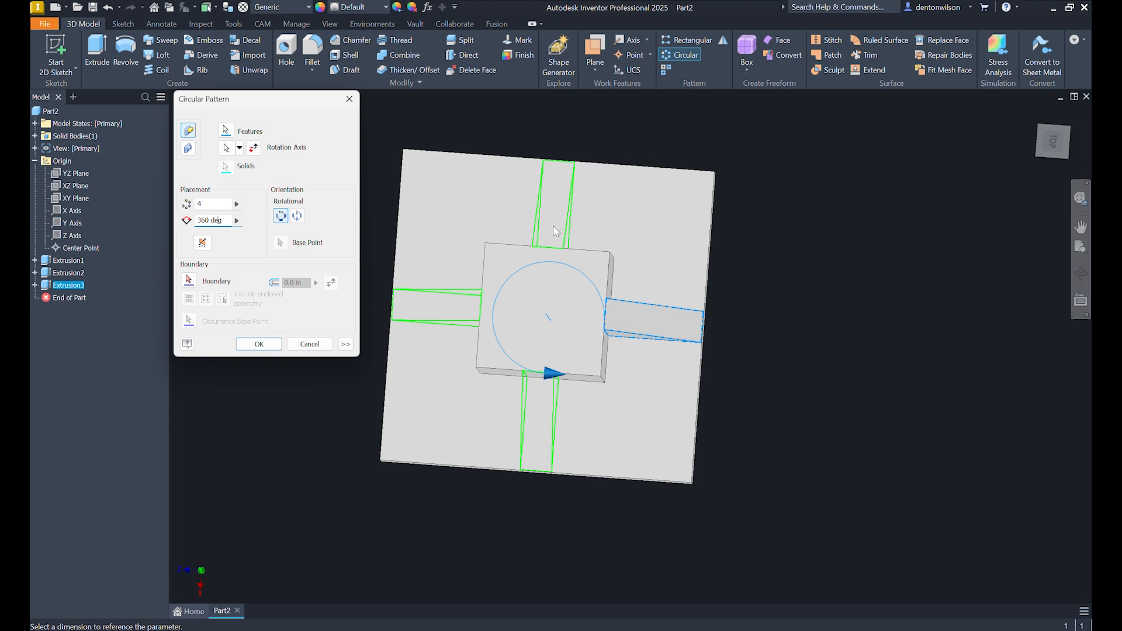
pyautogui.click(297, 216)
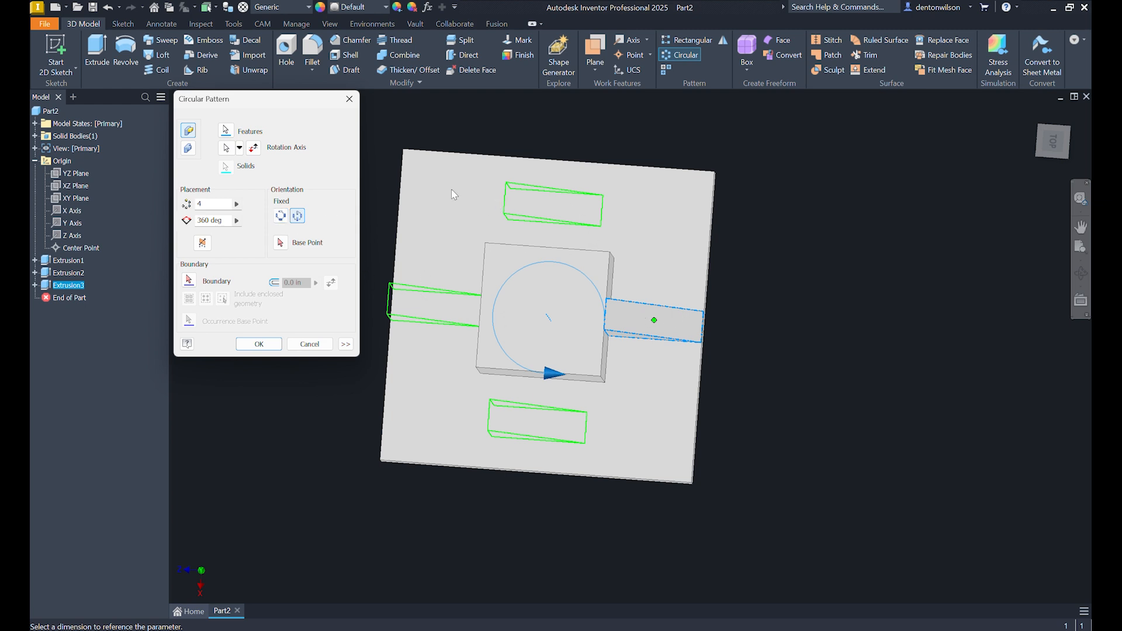
pyautogui.click(281, 216)
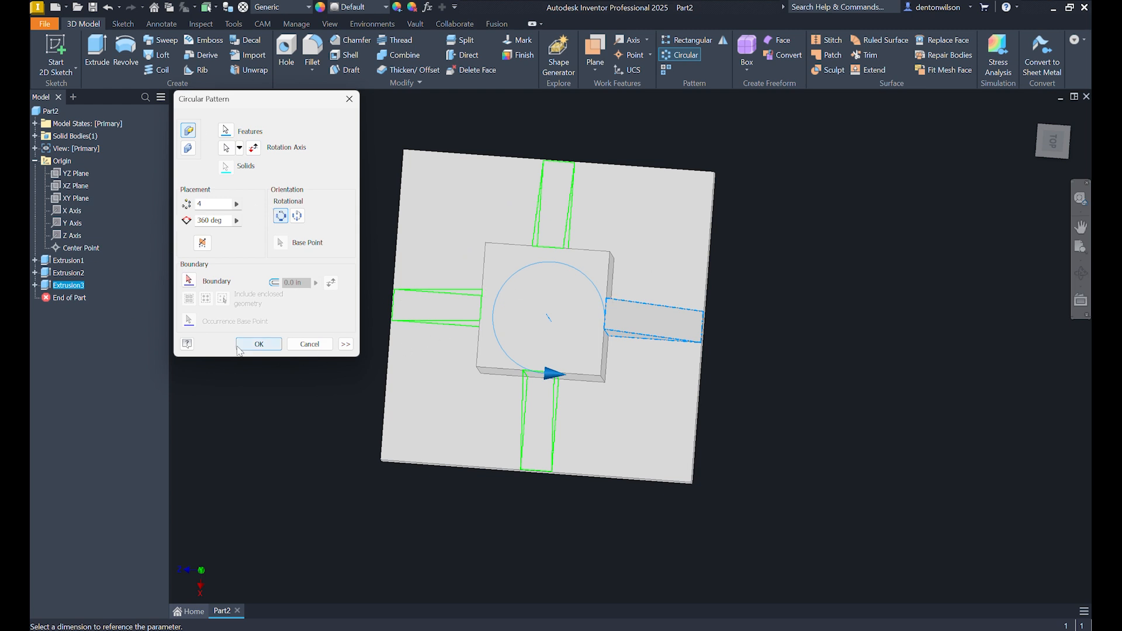
pyautogui.click(259, 344)
pyautogui.press('F6')
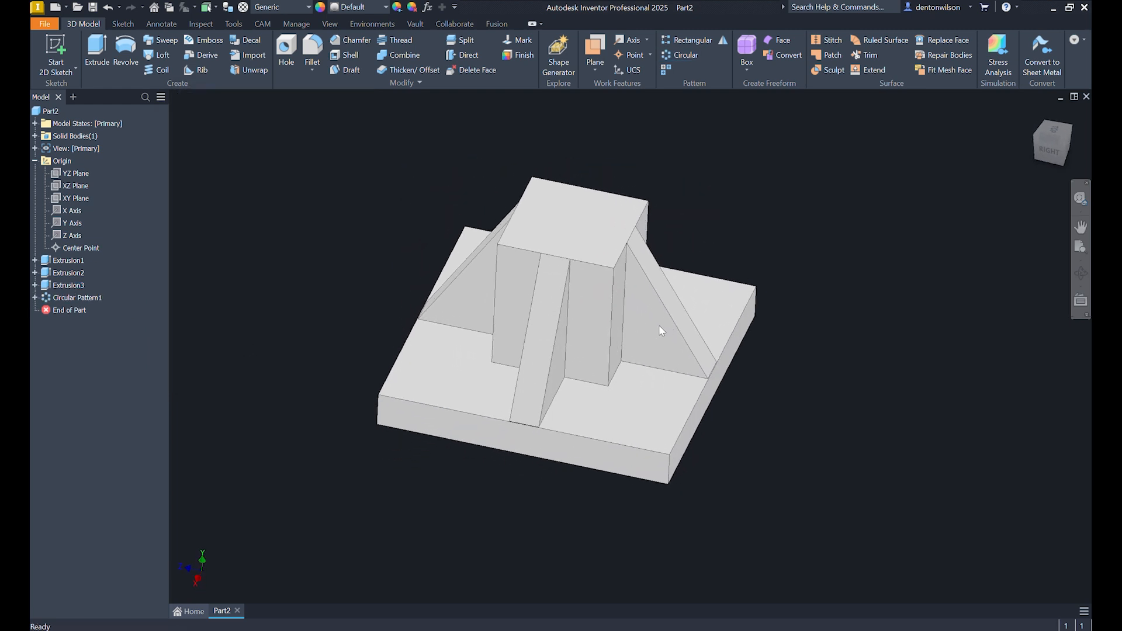
pyautogui.keyDown('shift'); pyautogui.moveTo(670, 338); pyautogui.dragTo(604, 293, button='middle'); pyautogui.keyUp('shift')
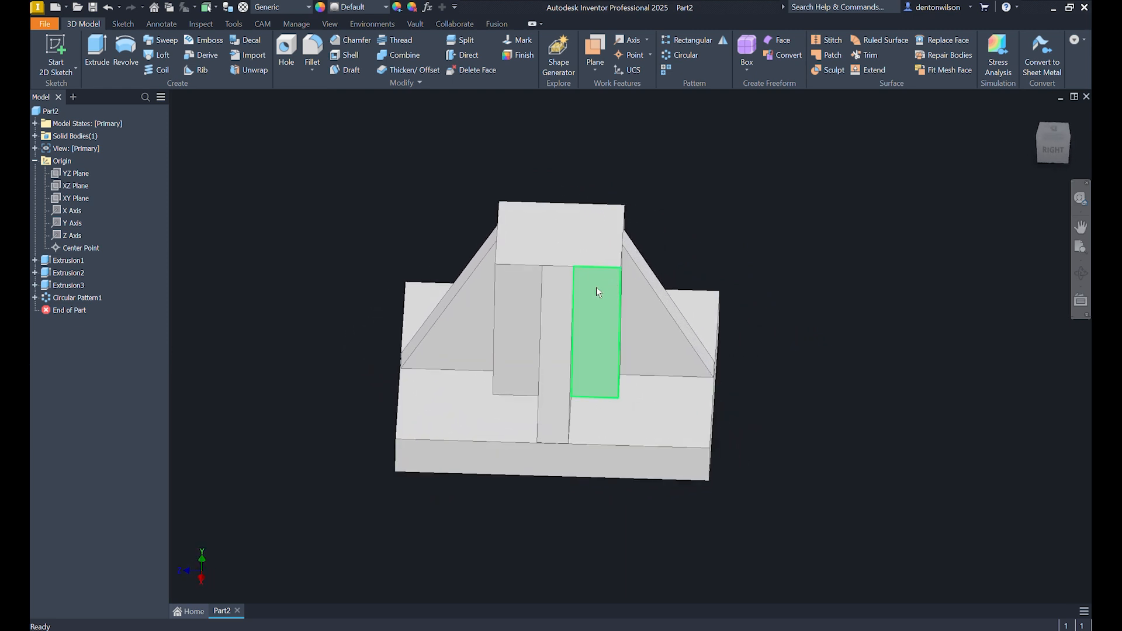
pyautogui.moveTo(596, 287)
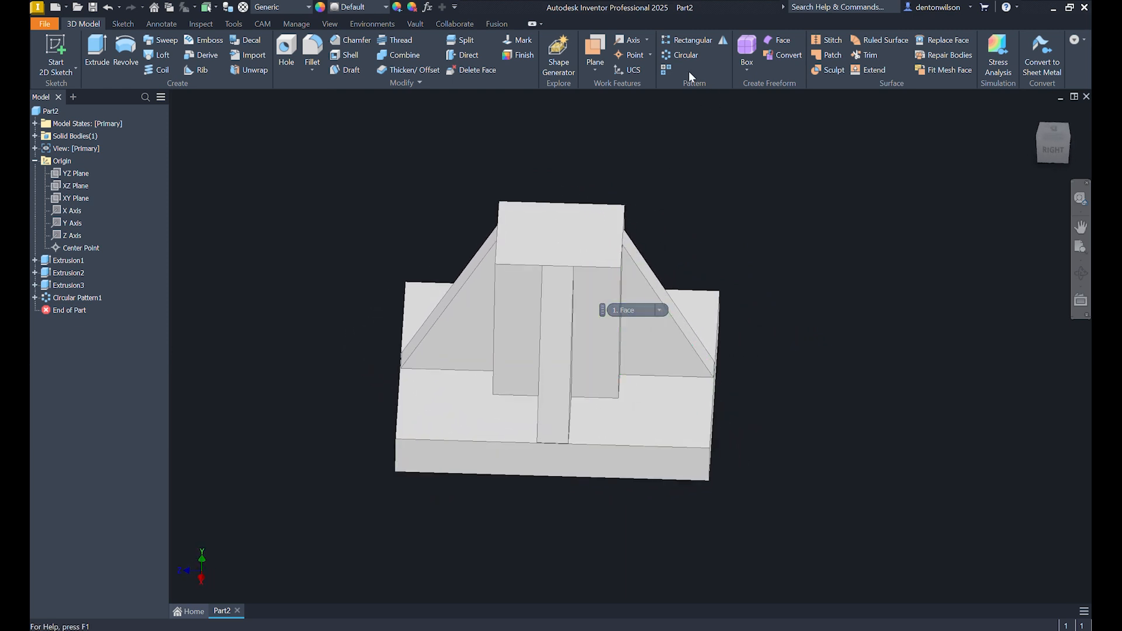